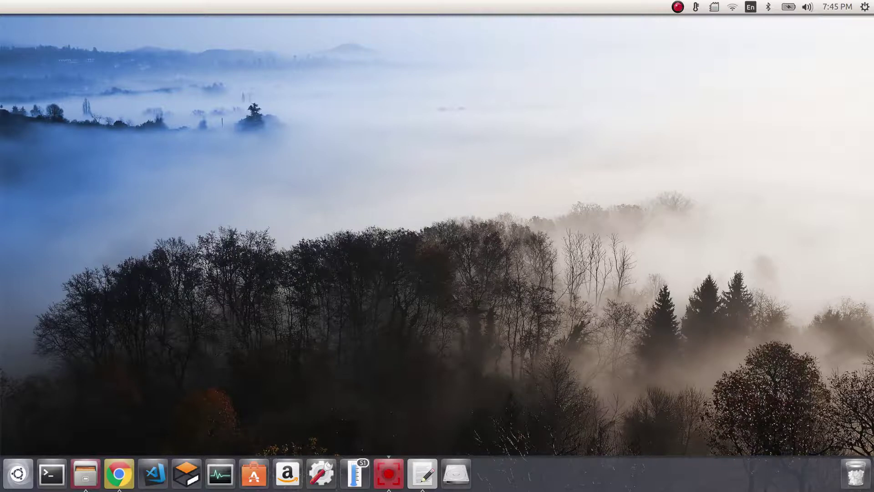
In a terminal, launch summit_xls_complete.launch from summit_xl_sim_bringup with amcl_and_mapserver_a:=true, map_file_a:=my_map_1.yaml and move_base_robot_a:=true.
left_click(51, 474)
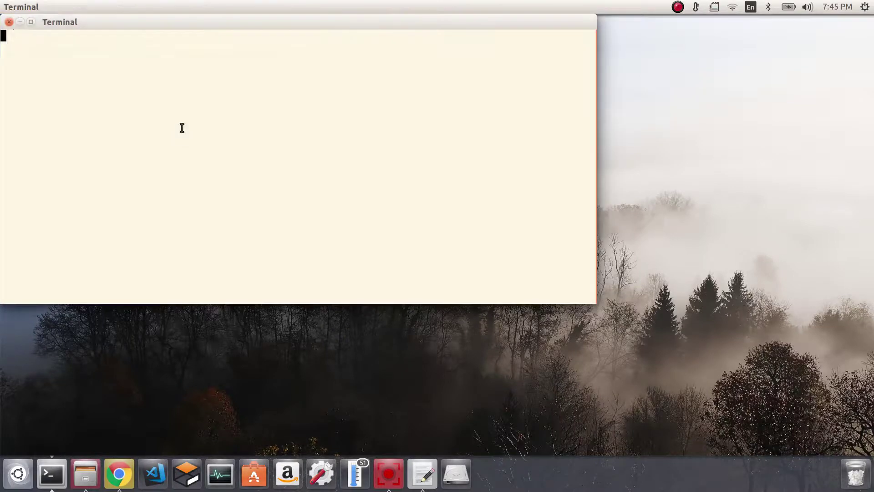
left_click_drag(328, 23, 374, 105)
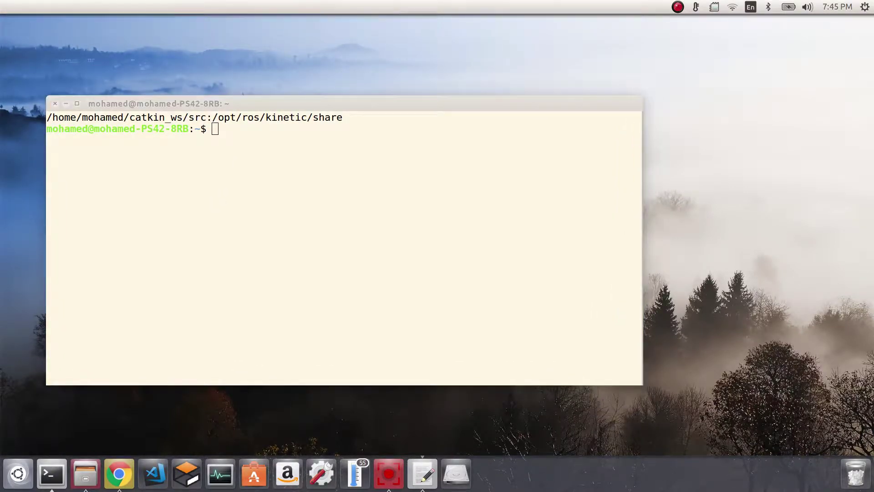
left_click(533, 210)
type("roslaunch summit_xl_sim_bringup summit_xls_complete.launch amcl_and_mapserver_a:=true map_file_a:=my_map_1.yaml")
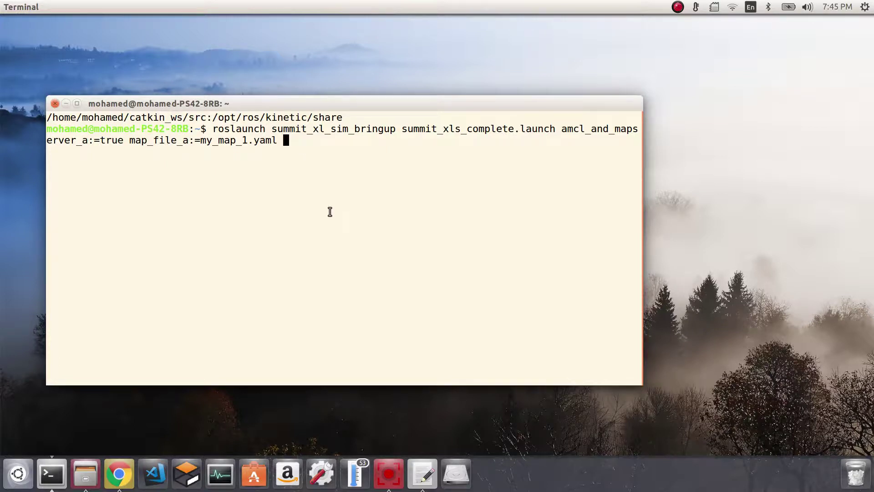
type("move_base_robot_")
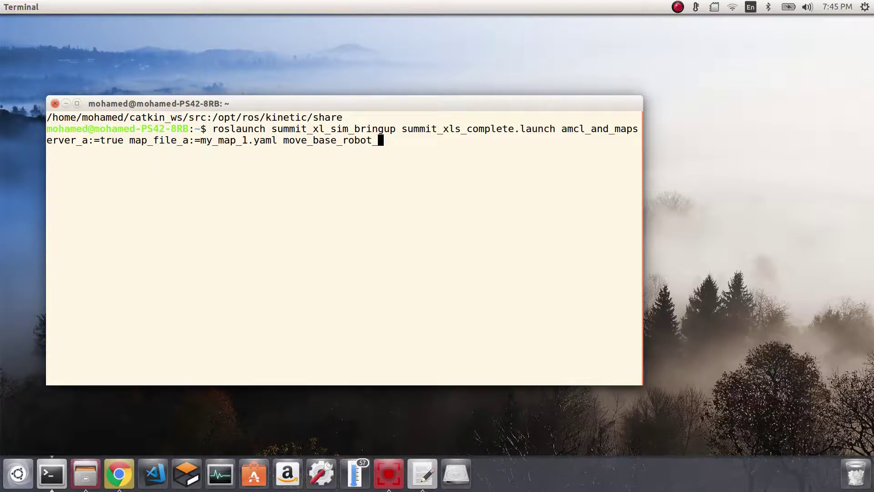
type("a:=true")
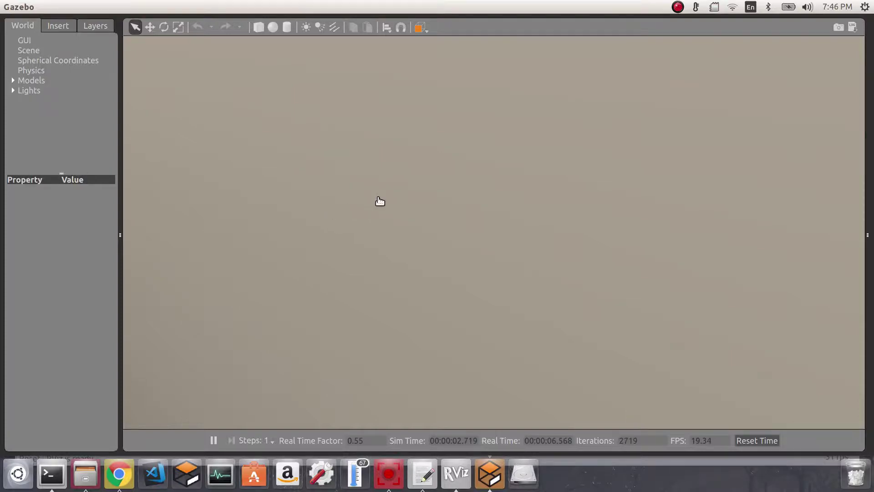
Examine the robot's location in the Gazebo world, then its laser scan and pose particles on the map in RViz.
scroll(376, 200, "down", 10)
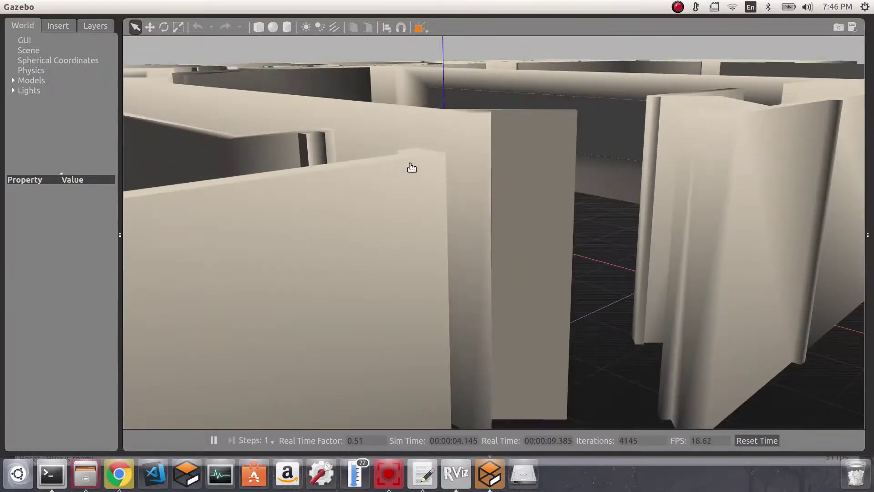
scroll(412, 169, "down", 2)
mouse_move(414, 170)
middle_mouse_down()
mouse_move(396, 228)
mouse_move(415, 214)
middle_mouse_up()
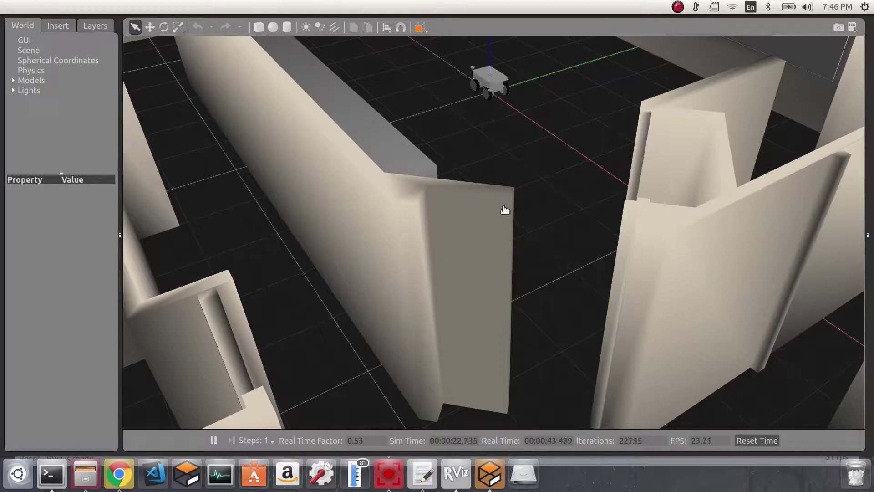
left_click(453, 476)
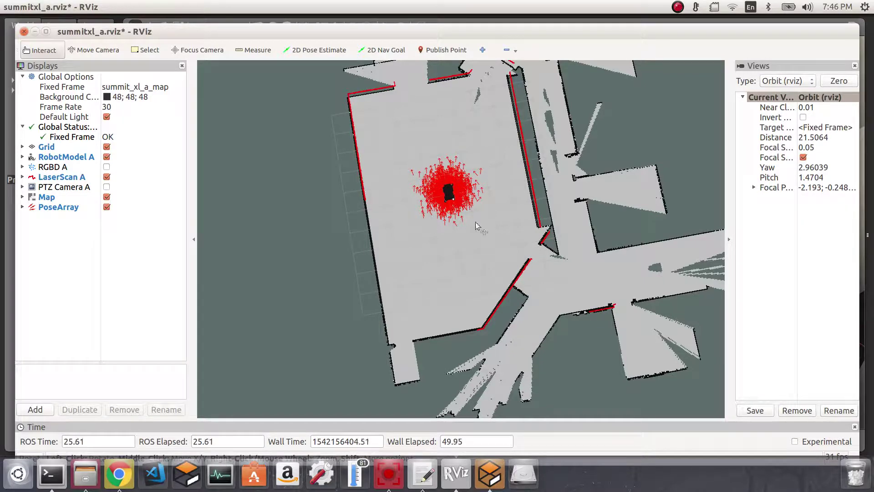
left_click_drag(463, 277, 451, 178)
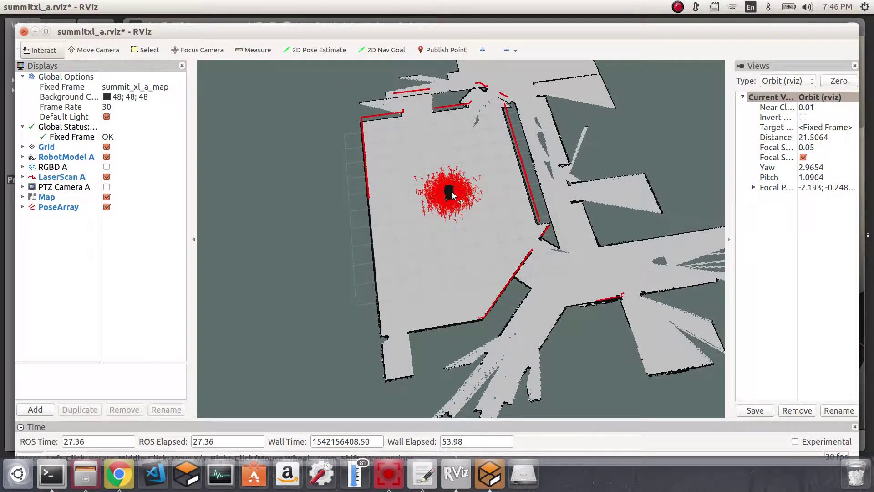
scroll(452, 192, "up", 3)
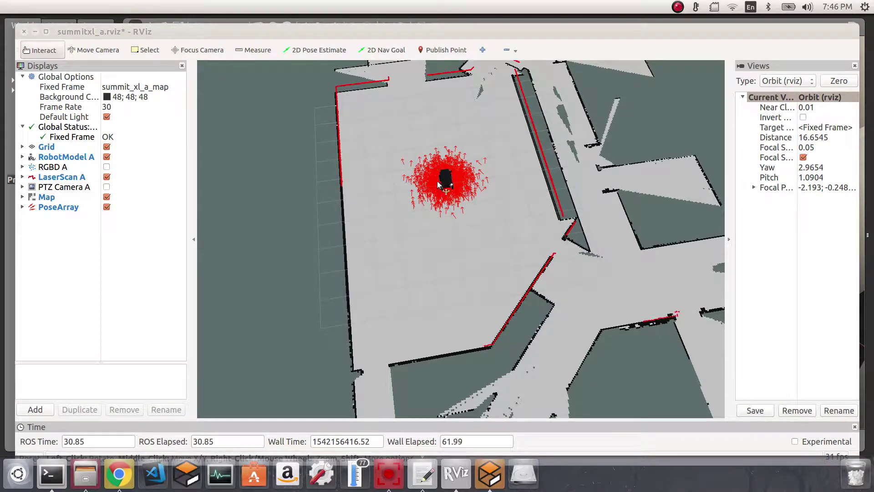
In a second terminal session, run teleop_twist_keyboard.py from teleop_twist_keyboard with /cmd_vel:=/summit_xl_a/move/cmd_vel, keeping the RViz map in view.
left_click(51, 474)
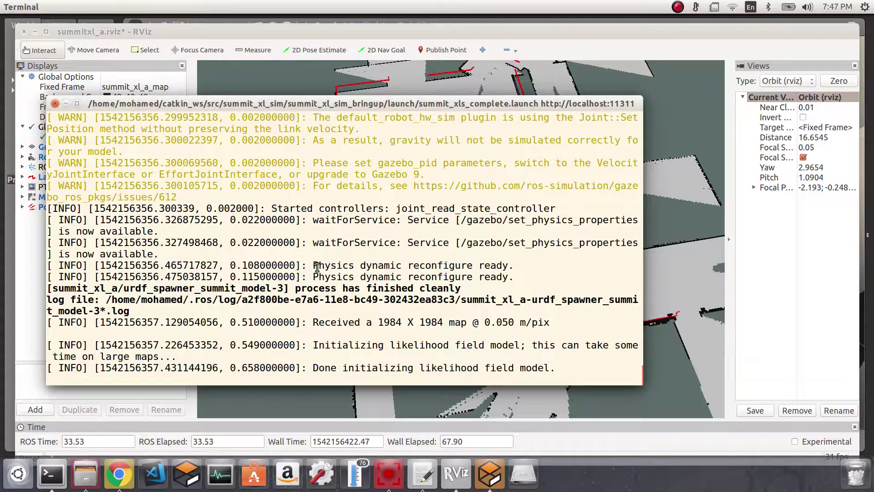
key("ctrl+shift+t")
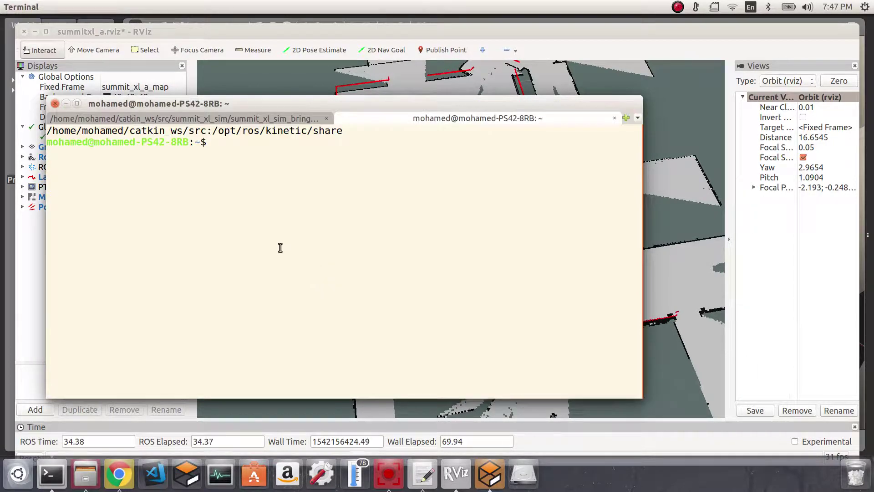
right_click(279, 248)
left_click(300, 279)
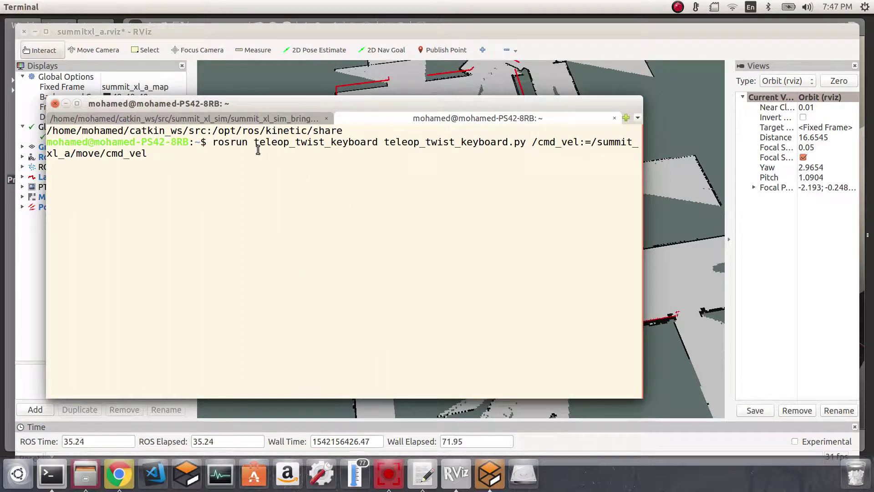
left_click_drag(306, 107, 291, 120)
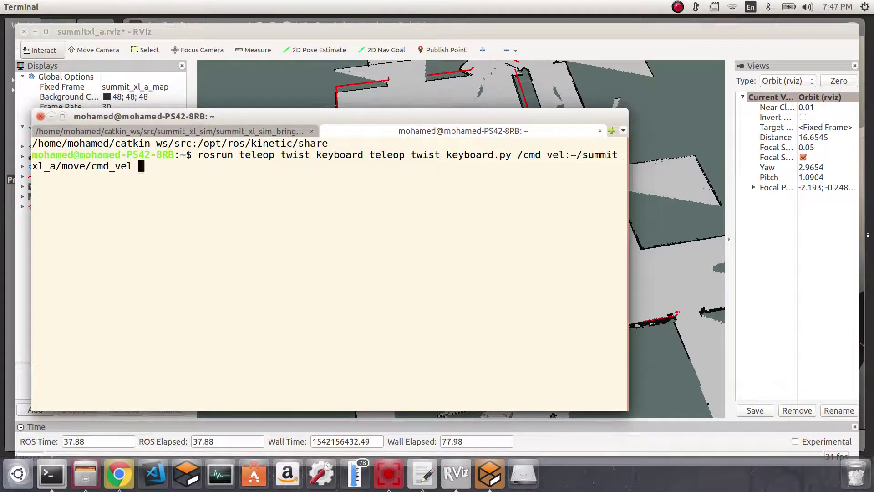
key("Return")
left_click_drag(548, 116, 177, 140)
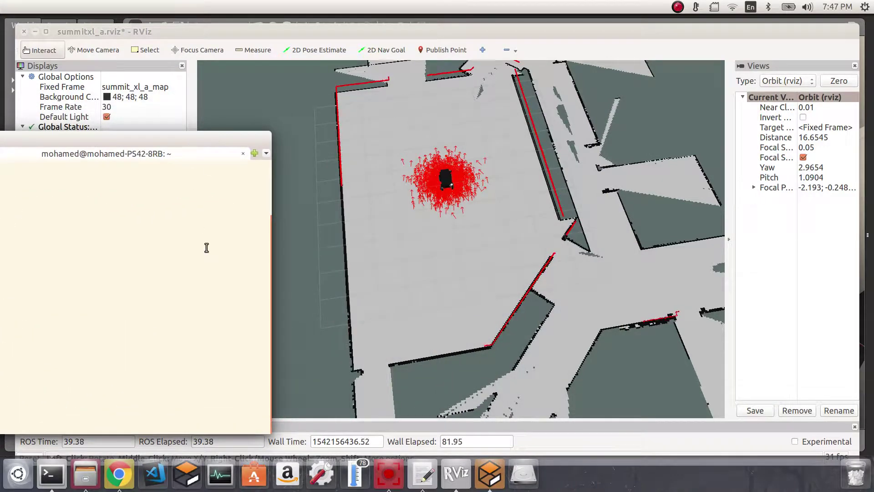
Teleoperate the robot by rotating it, driving it forward through the room and turning it back, to narrow the AMCL pose particles.
key("l")
key("l")
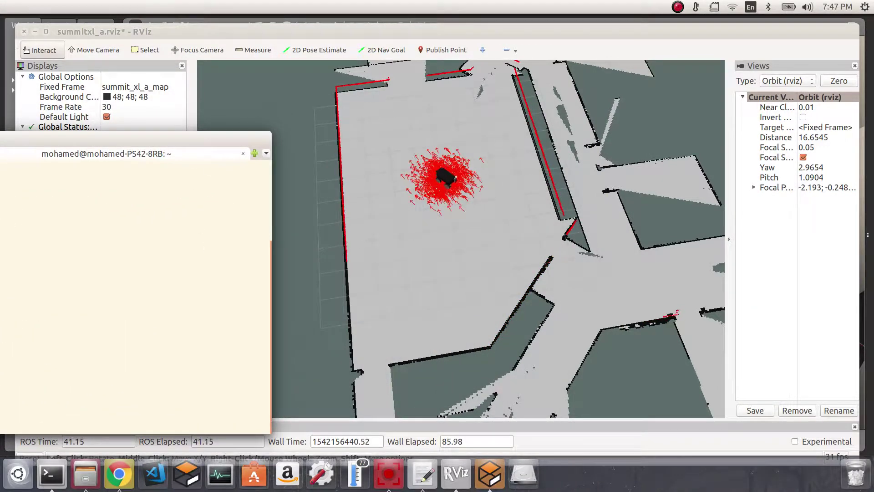
key("l")
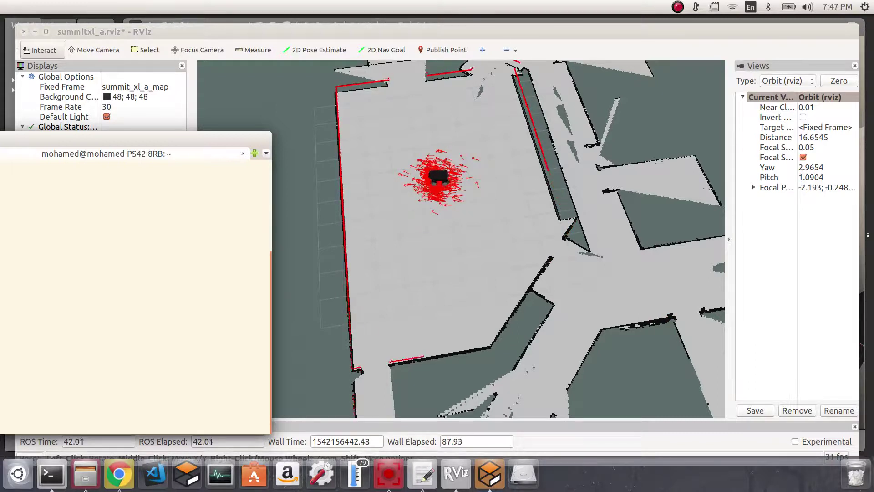
key("i")
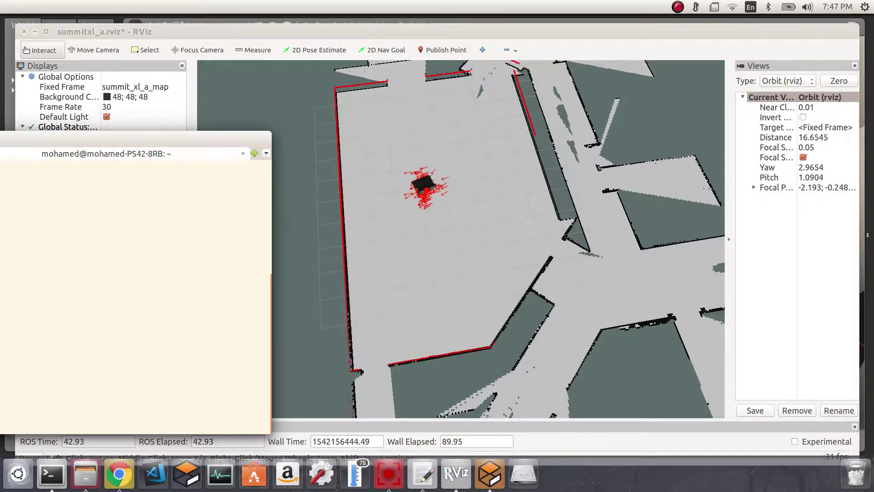
key("i")
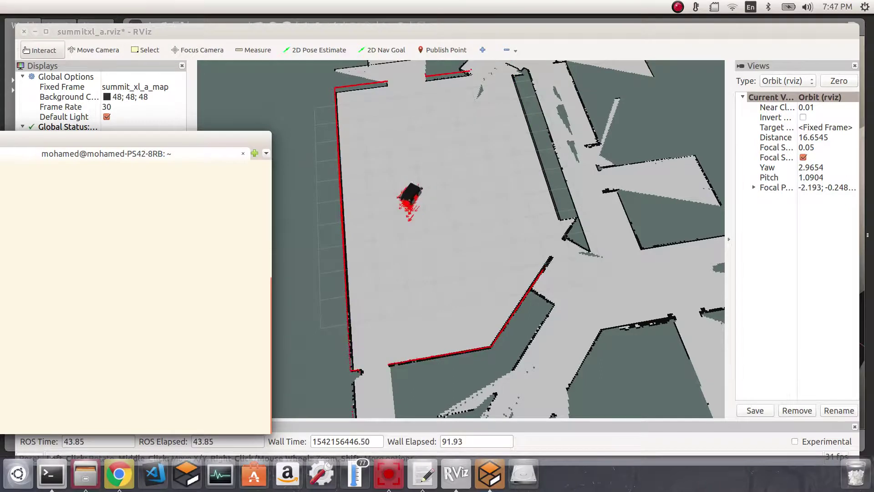
key("i")
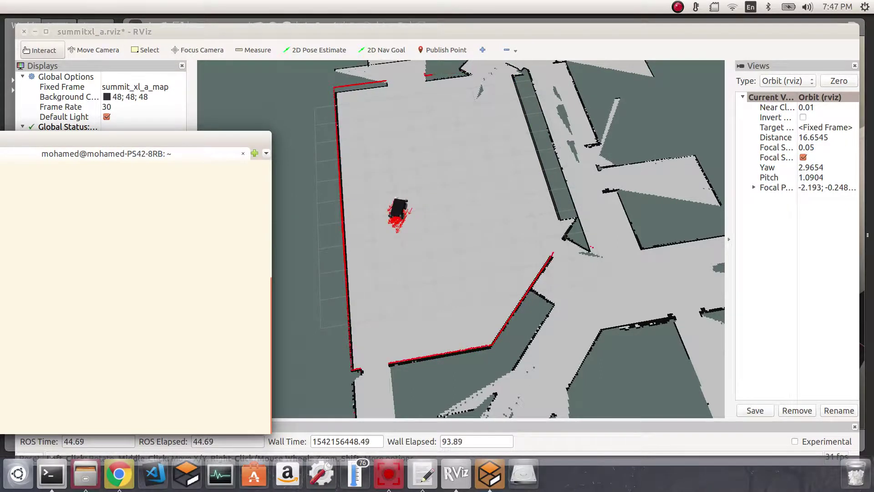
key("i")
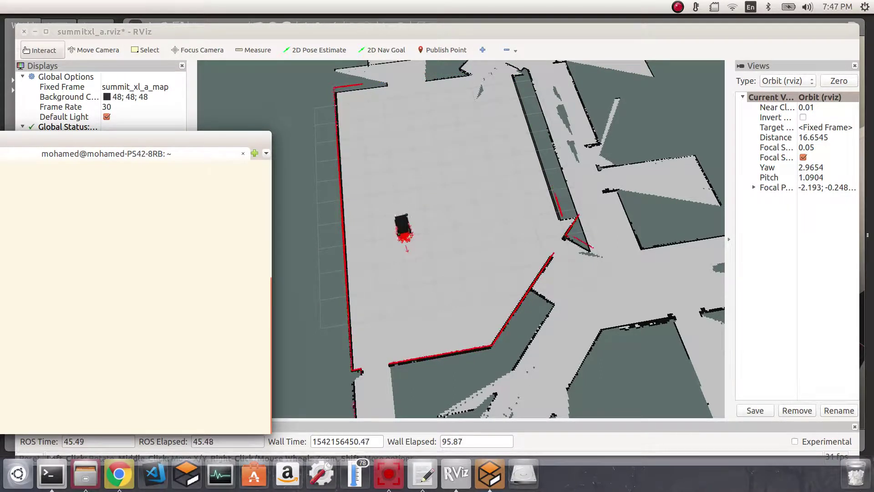
key("i")
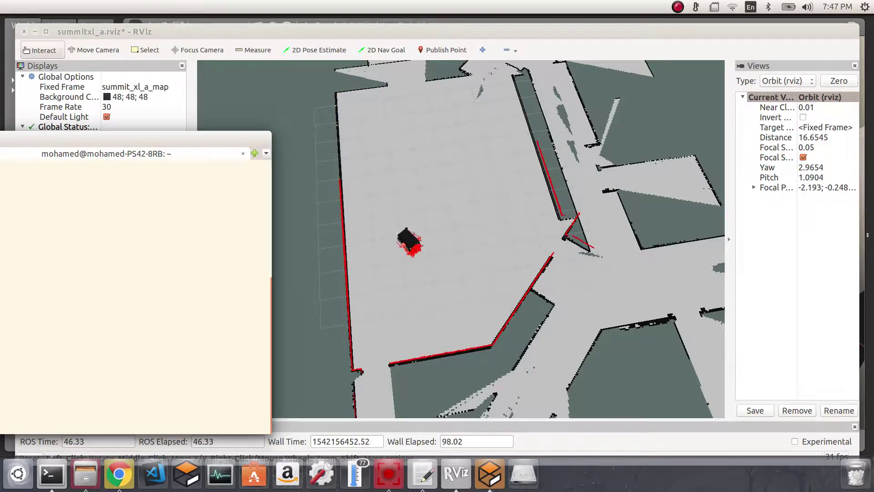
key("j")
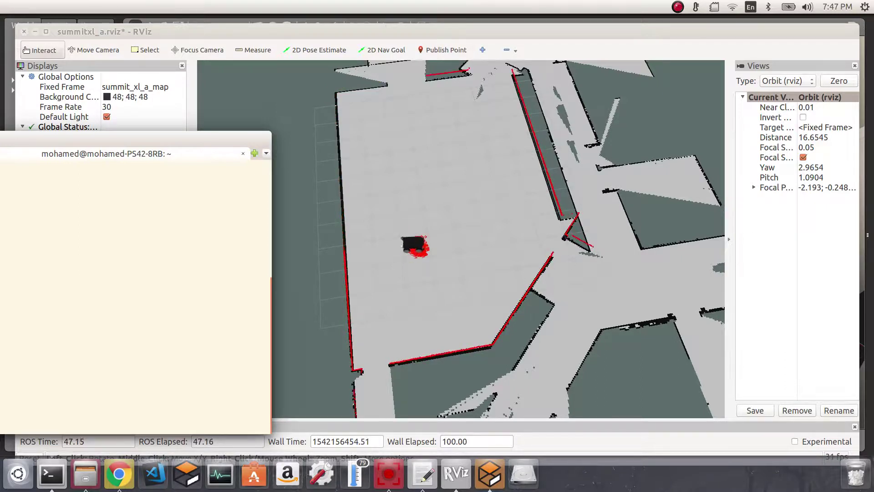
key("j")
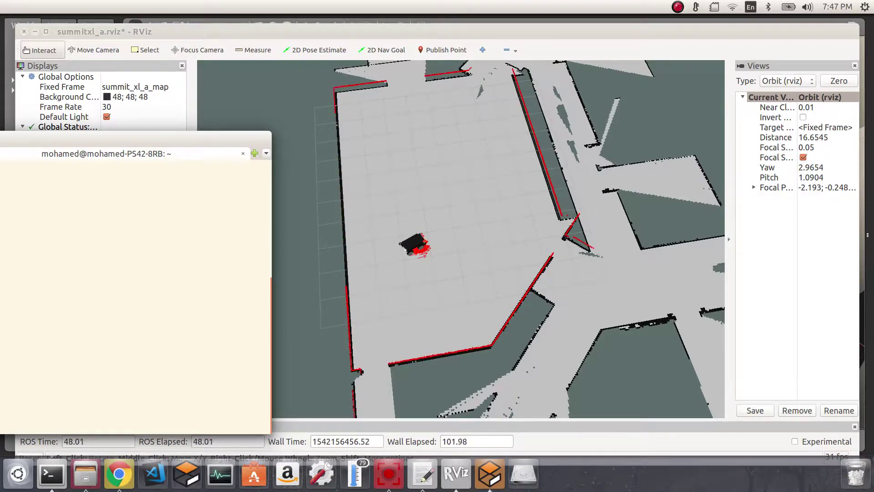
Stop the keyboard teleoperation node and minimize the terminal to uncover the RViz map.
left_click_drag(142, 140, 531, 78)
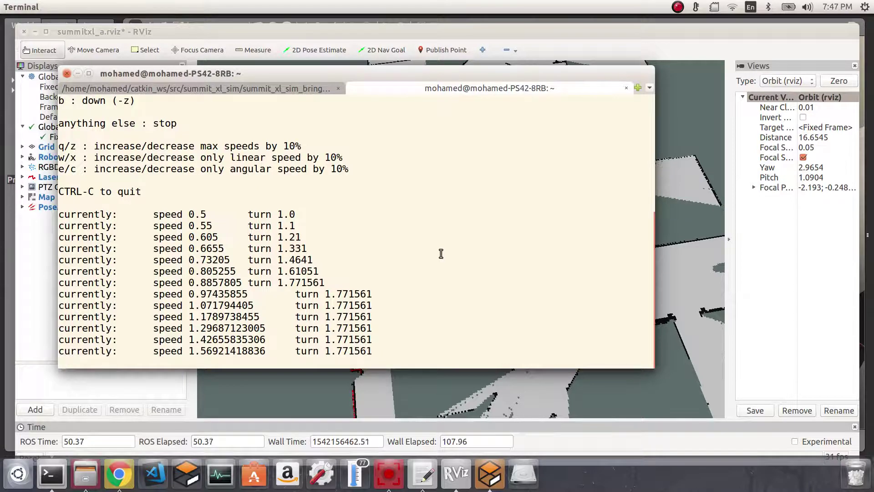
key("ctrl+c")
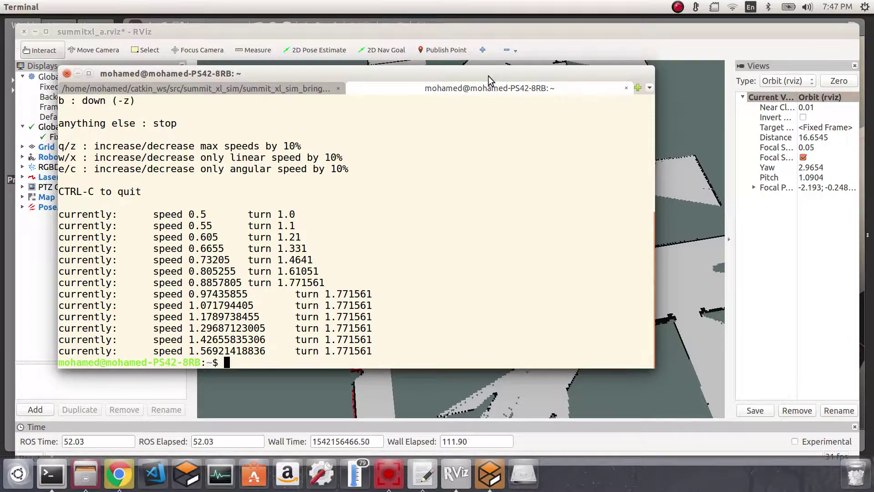
left_click_drag(488, 76, 428, 137)
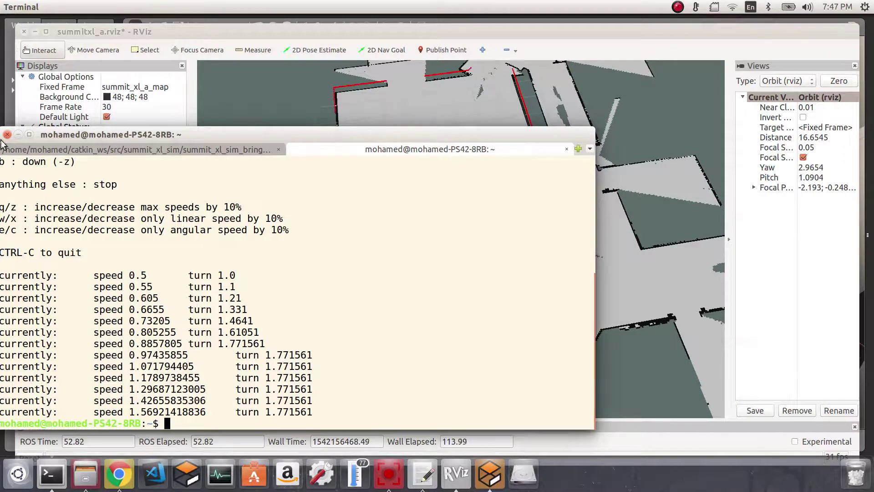
left_click(18, 135)
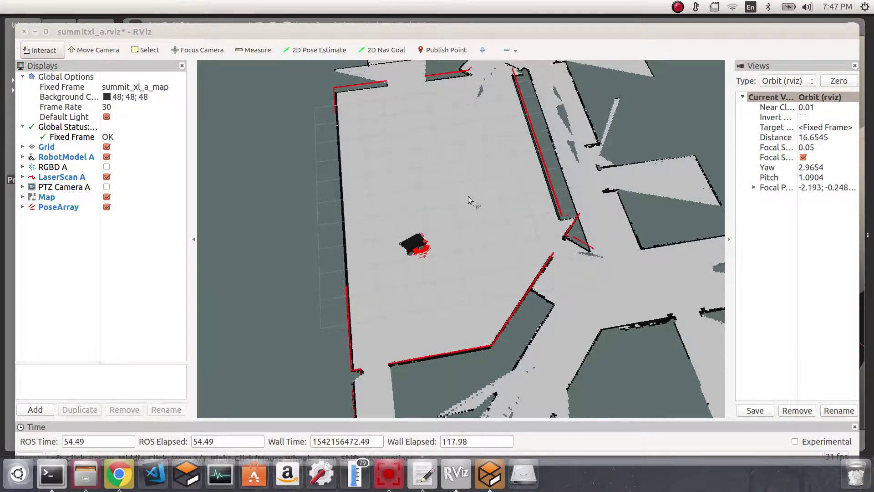
Send the robot a 2D Nav Goal in the open area of the room, near the long slanted wall.
middle_click_drag(465, 184, 389, 296)
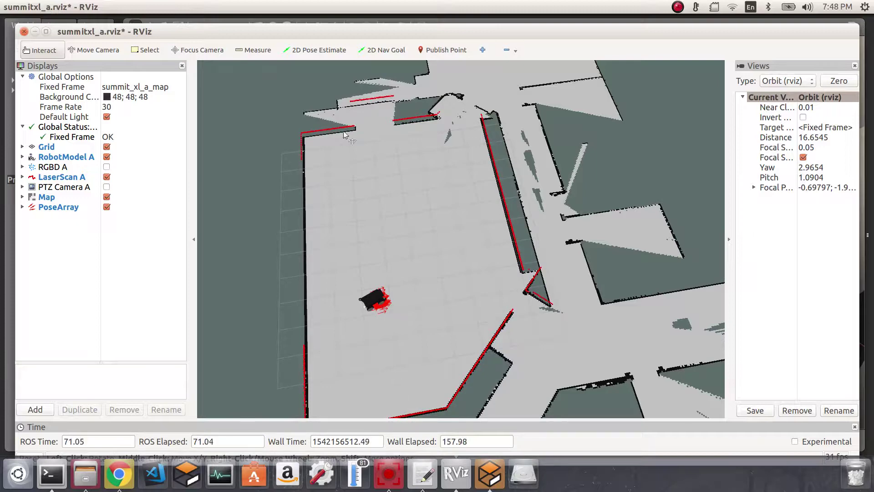
left_click(387, 50)
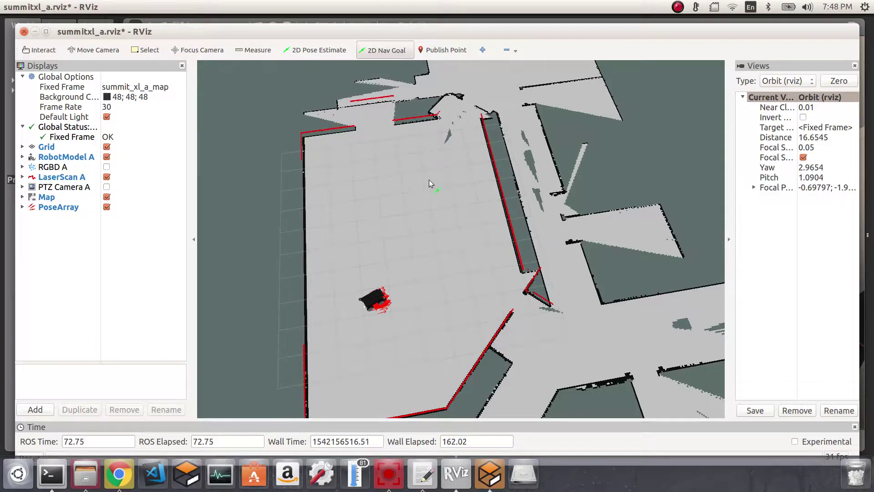
left_click_drag(452, 200, 457, 202)
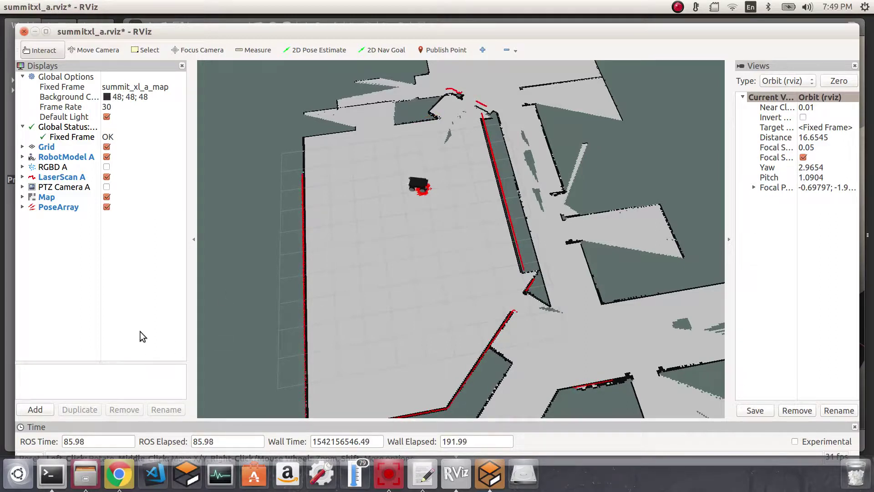
Add a Polygon display named "robot footprint" to the RViz visualization.
left_click(37, 409)
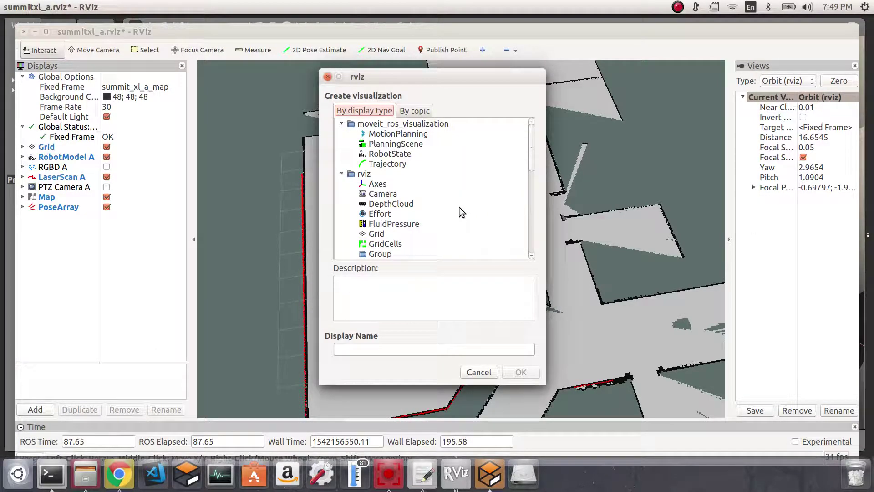
scroll(412, 206, "down", 4)
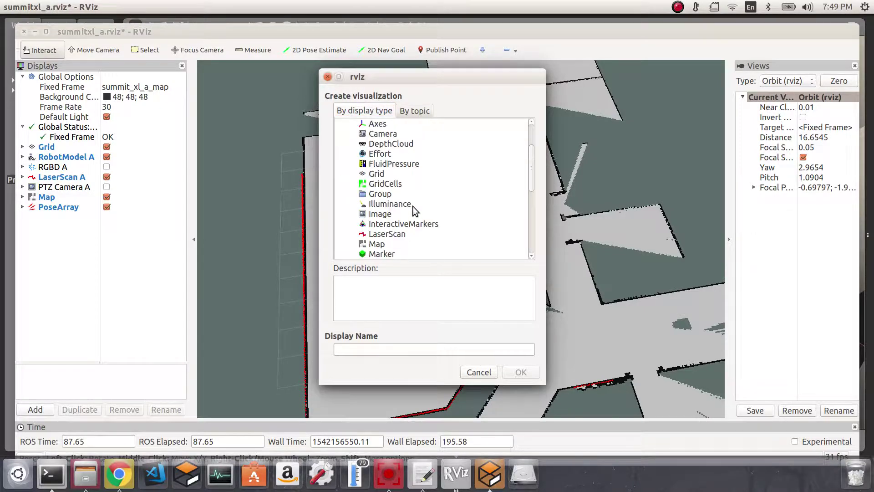
scroll(419, 209, "down", 2)
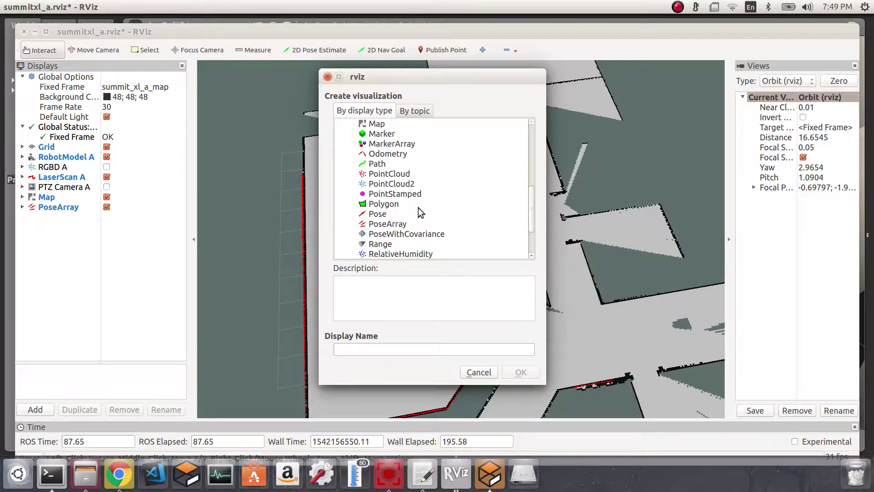
scroll(418, 207, "down", 1)
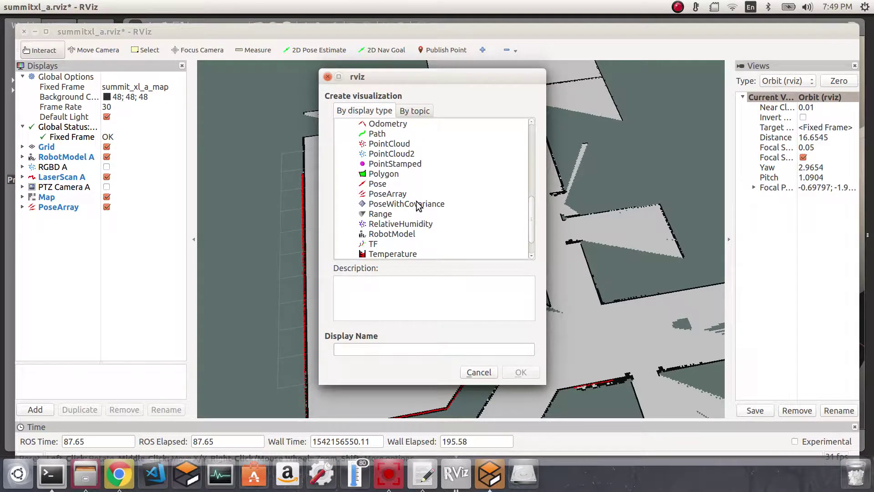
left_click(384, 173)
double_click(380, 349)
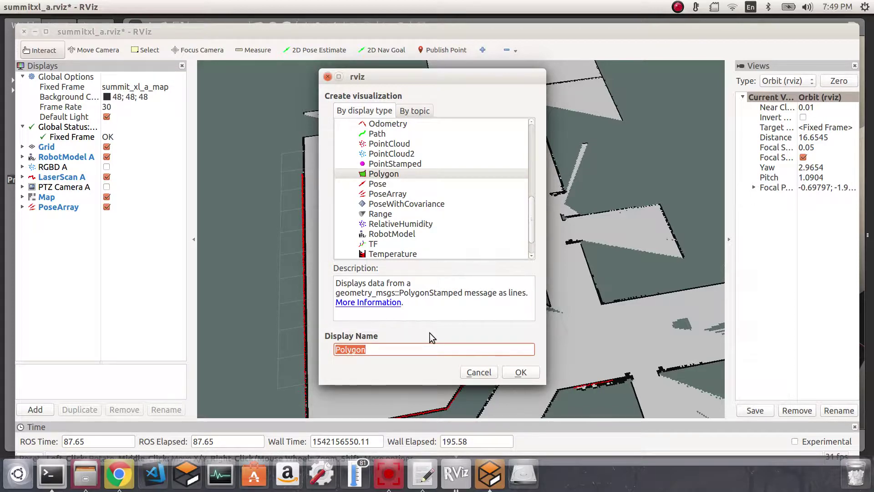
type("robot footprint")
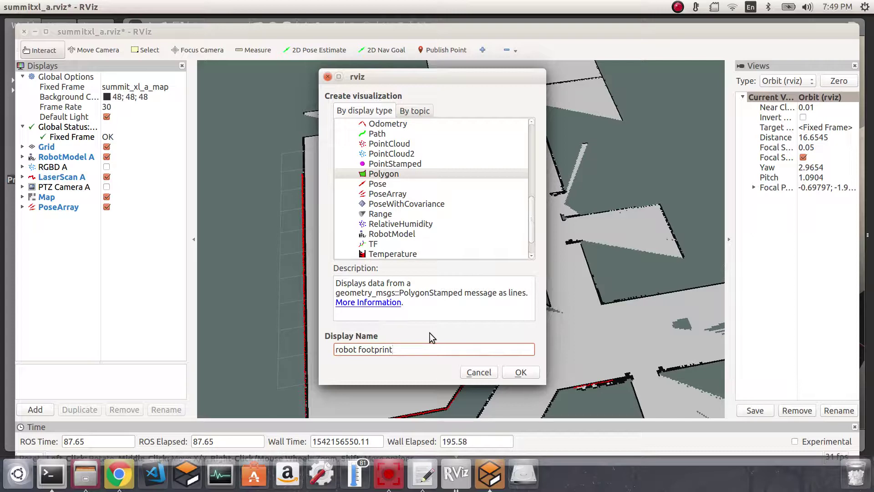
left_click(536, 371)
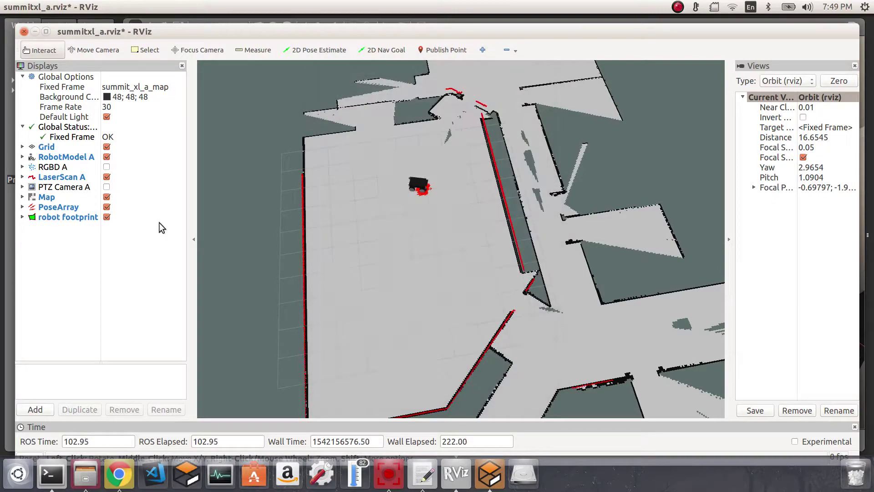
Set the robot footprint display's topic to /summit_xl_a/move_base/local_costmap/footprint.
left_click(23, 215)
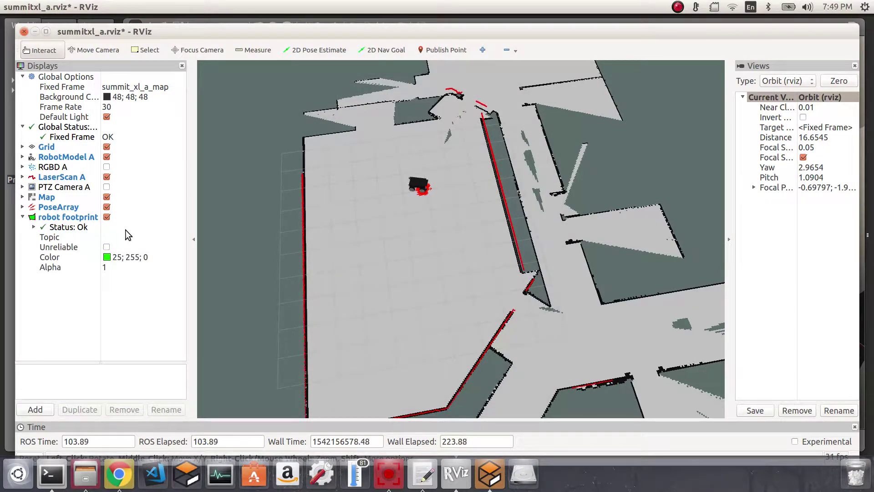
left_click(165, 236)
left_click(180, 237)
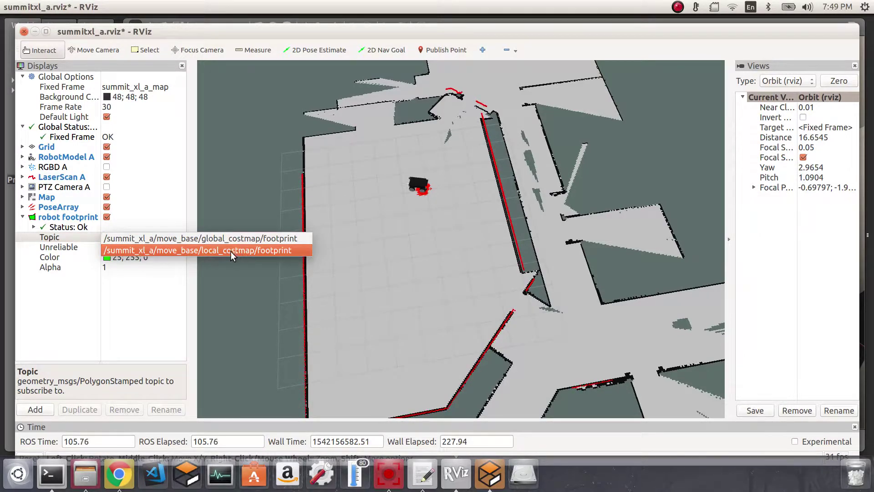
left_click(261, 251)
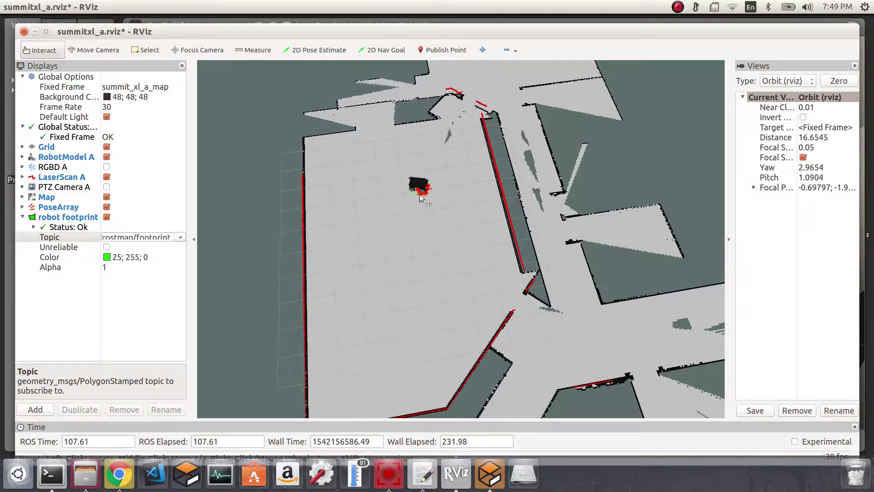
Hide the PoseArray display so the footprint outline around the robot can be inspected up close.
scroll(420, 194, "up", 4)
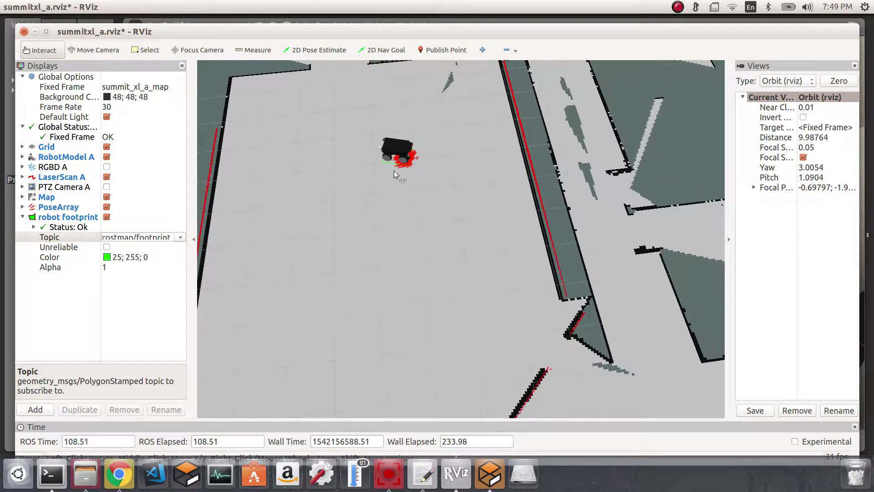
scroll(404, 176, "up", 2)
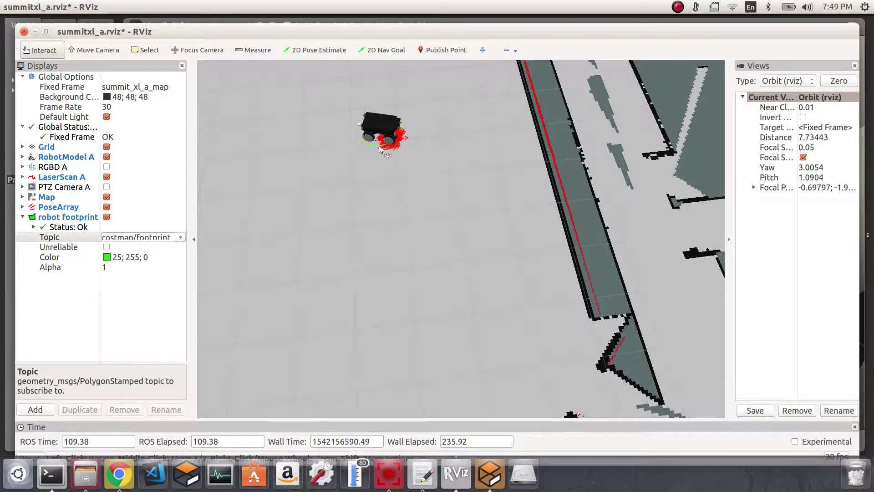
middle_click_drag(376, 154, 349, 281)
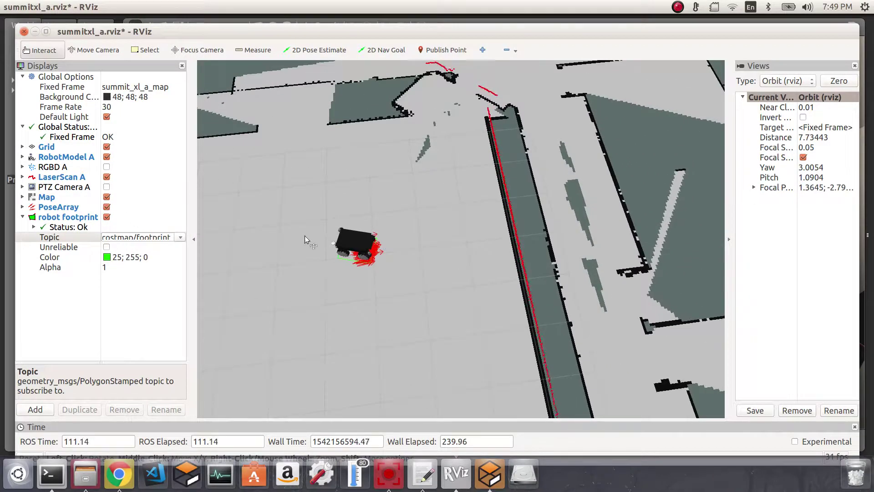
left_click(107, 207)
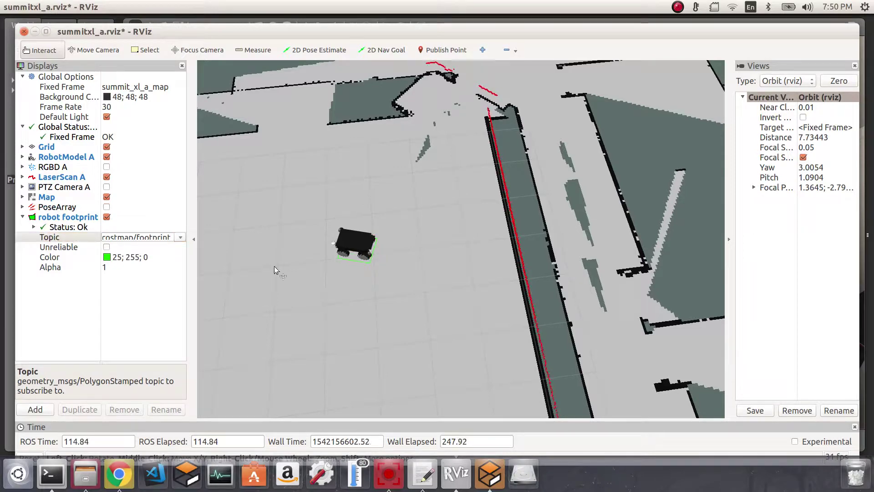
left_click_drag(362, 259, 340, 233)
scroll(310, 273, "up", 5)
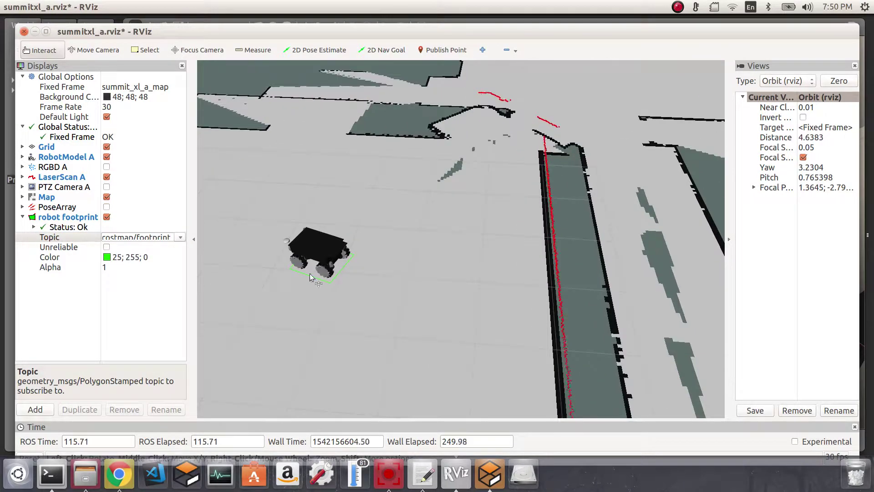
Change the robot footprint polygon's color to dark blue (17; 17; 208) and collapse the display's properties.
left_click(125, 258)
left_click(181, 256)
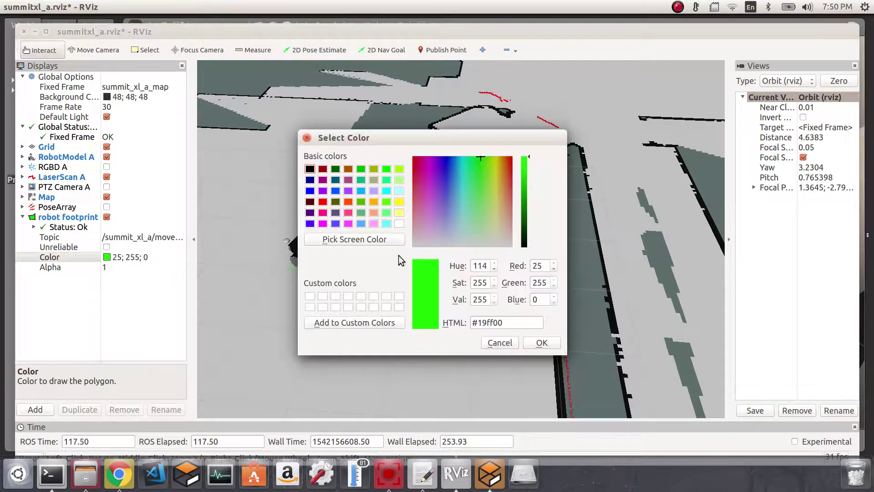
left_click(446, 163)
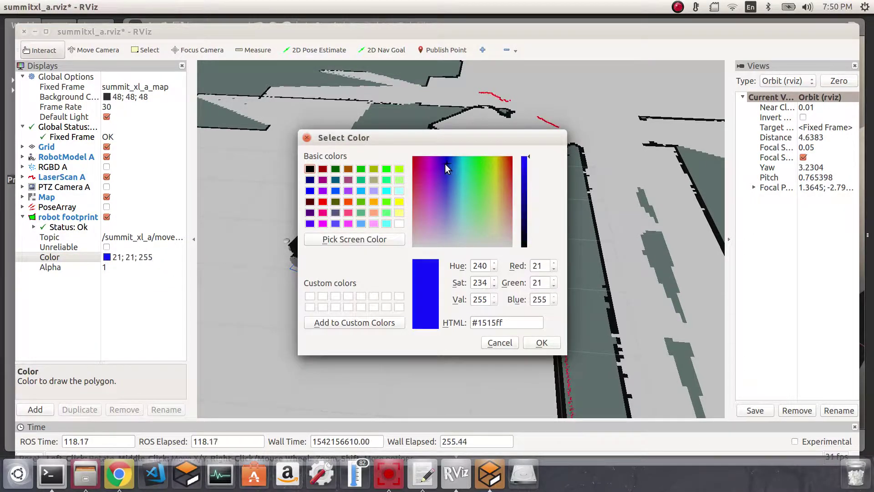
left_click(525, 171)
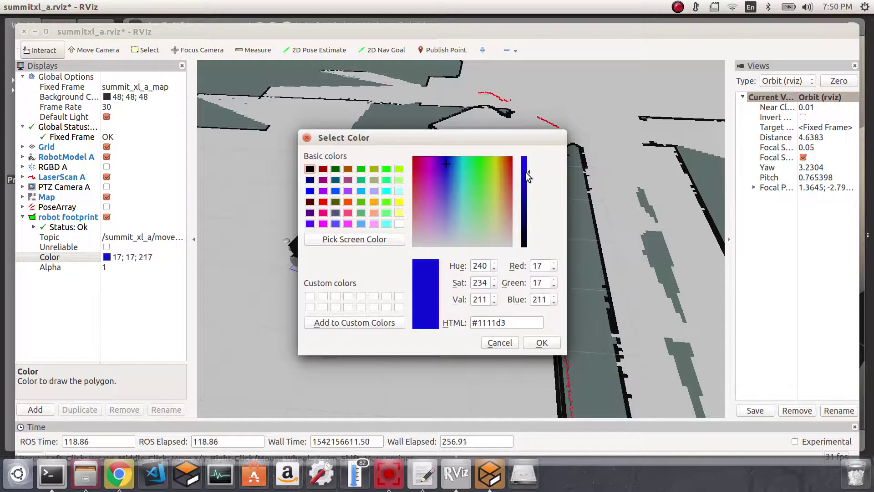
left_click(540, 343)
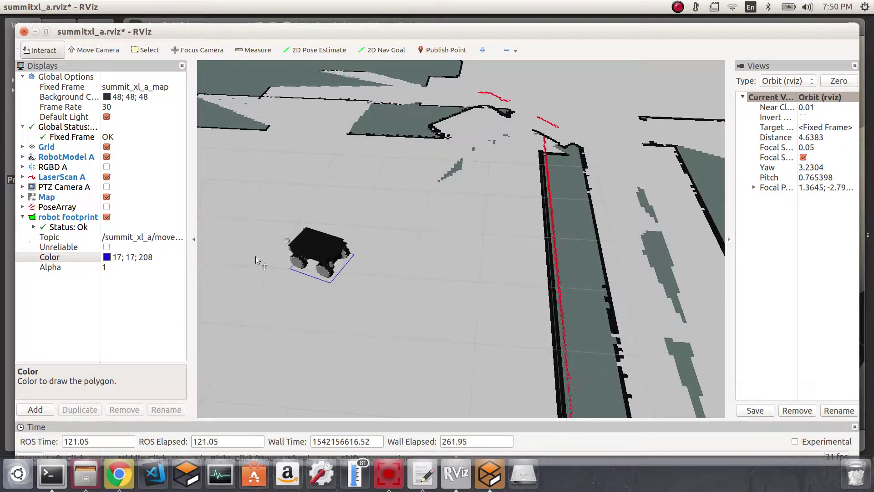
left_click_drag(324, 260, 331, 272)
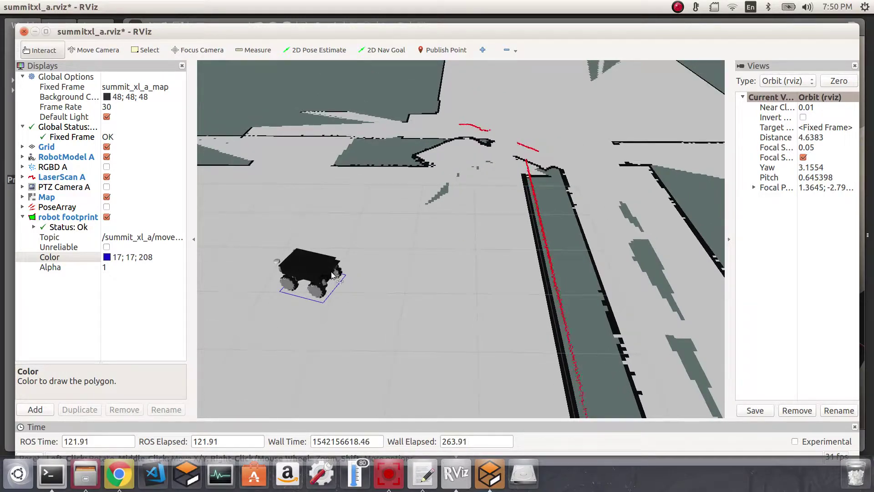
left_click(22, 217)
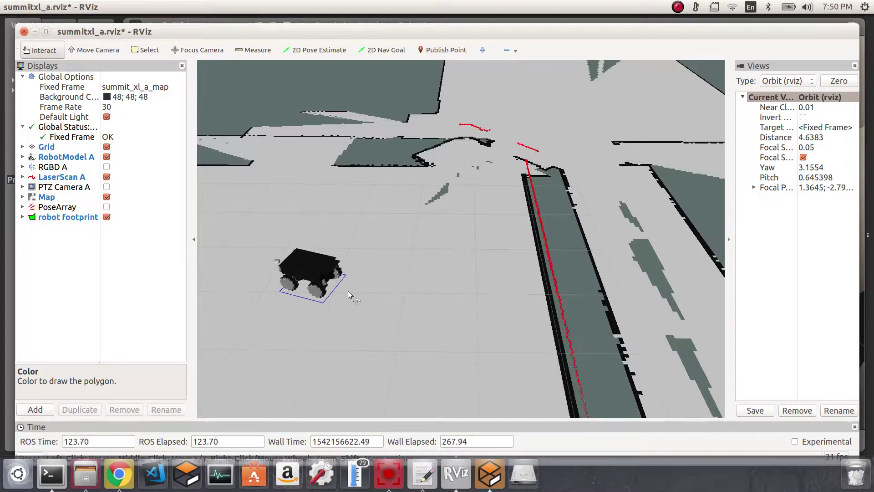
Add a Pose display named "current goal" to the RViz visualization.
scroll(348, 290, "down", 8)
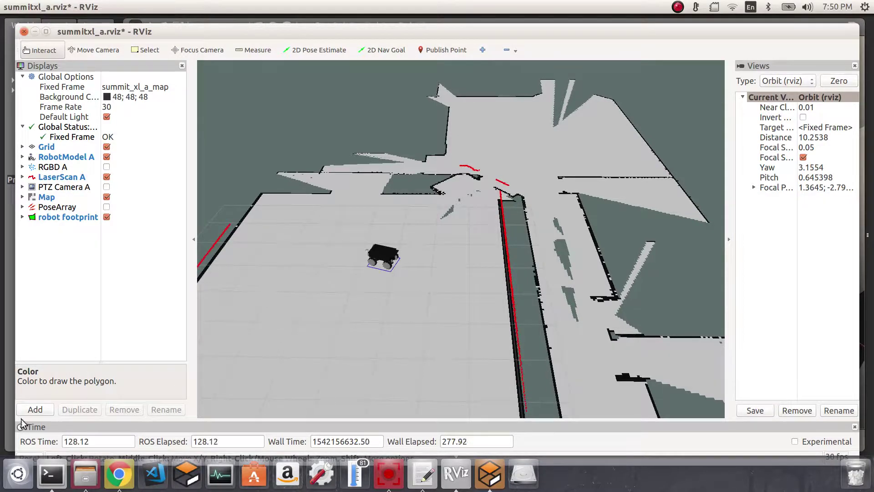
left_click(34, 409)
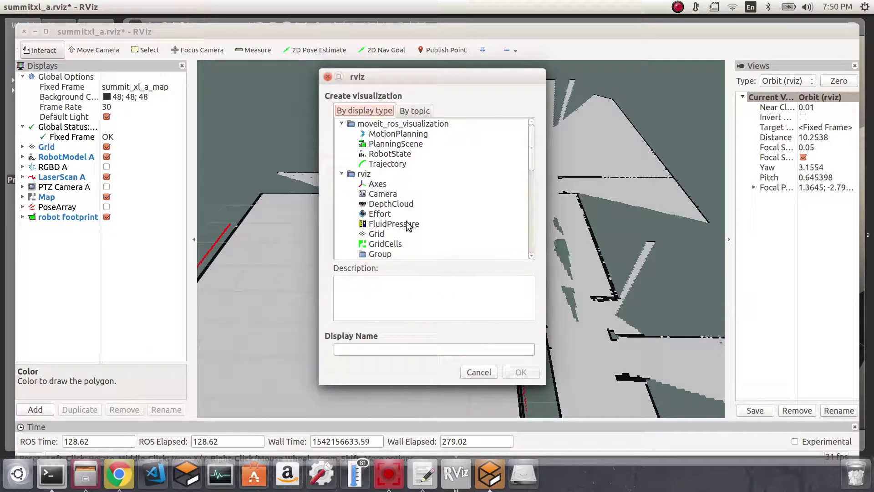
scroll(407, 210, "down", 4)
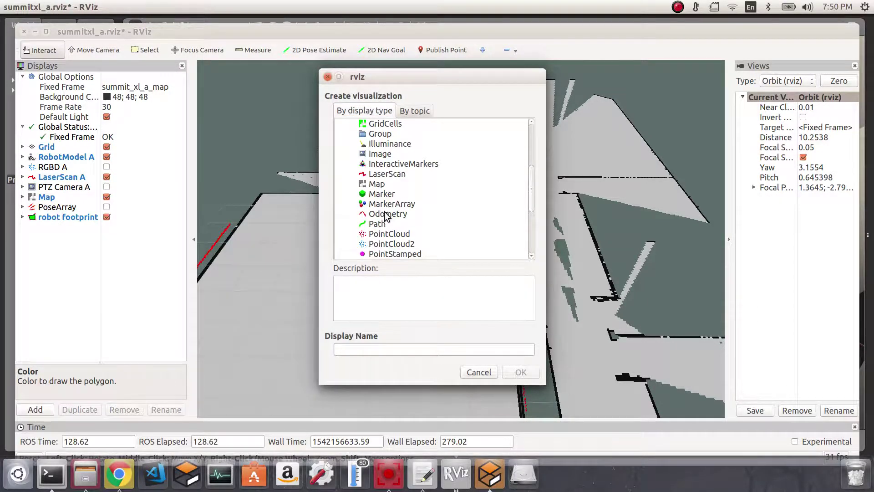
scroll(386, 215, "down", 2)
left_click(382, 215)
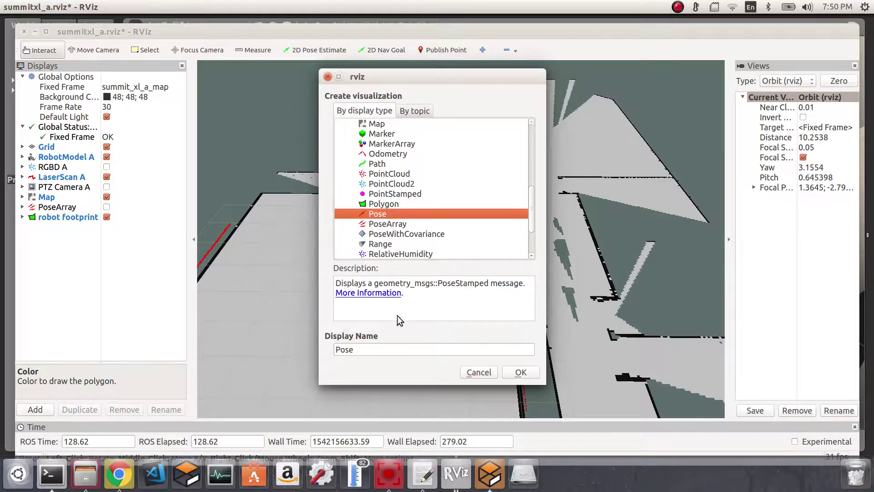
double_click(376, 350)
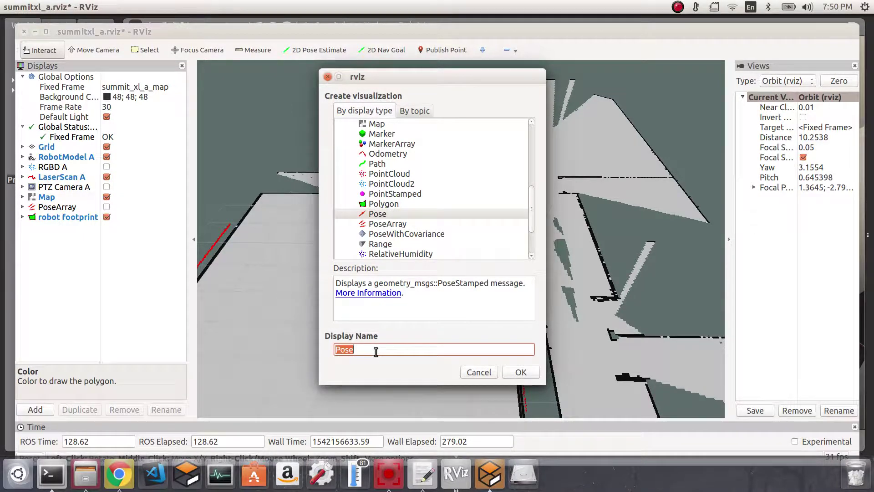
type("current goal")
left_click(520, 371)
Set the current goal display's topic to /summit_xl_a/move_base/current_goal and collapse its properties.
left_click(22, 227)
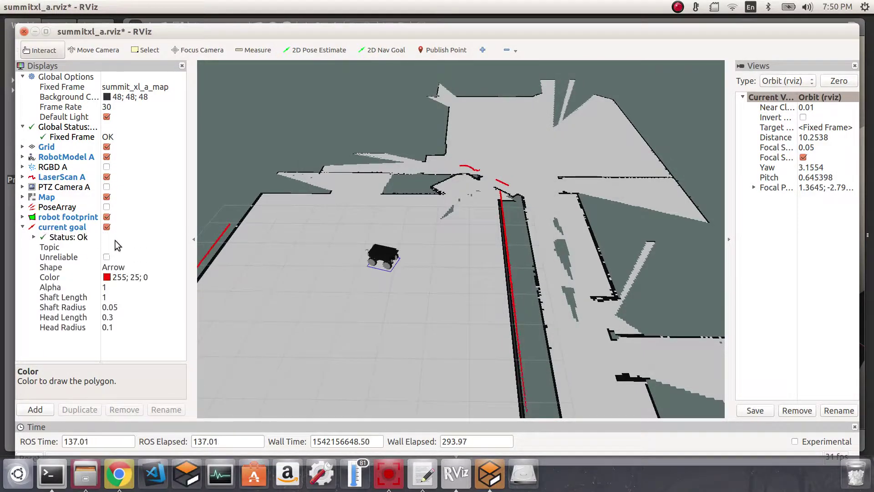
left_click(124, 246)
left_click(188, 247)
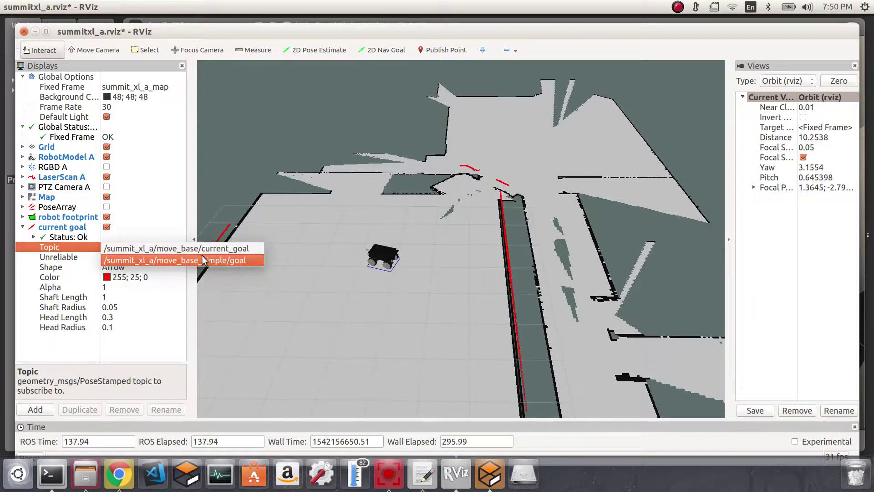
left_click(229, 250)
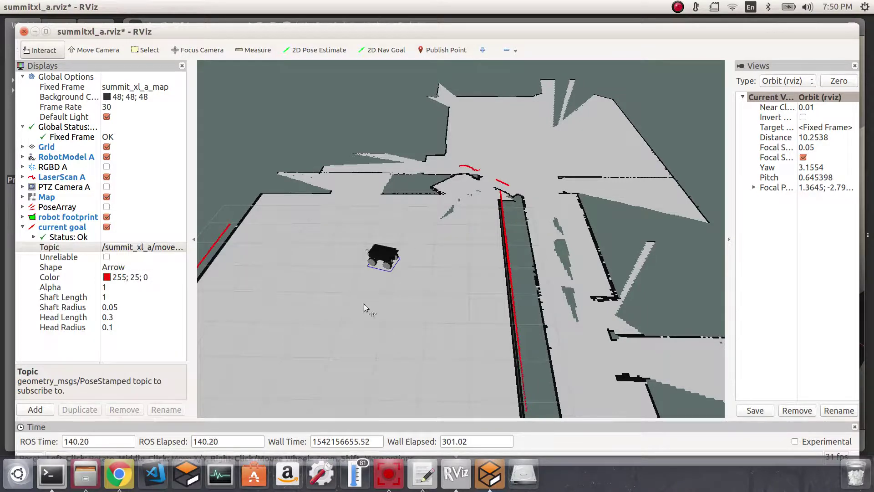
left_click(23, 227)
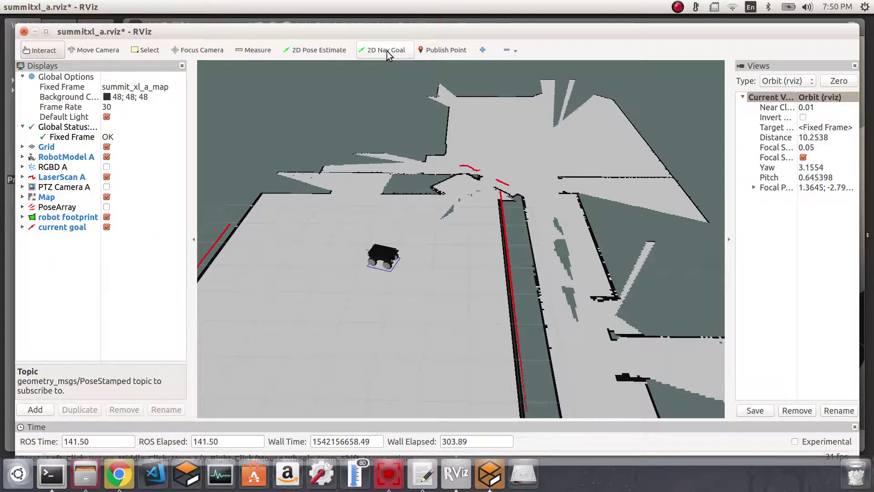
Send the robot a 2D Nav Goal on the open floor a short distance away, oriented diagonally toward the long wall.
left_click(387, 51)
left_click_drag(312, 323, 396, 360)
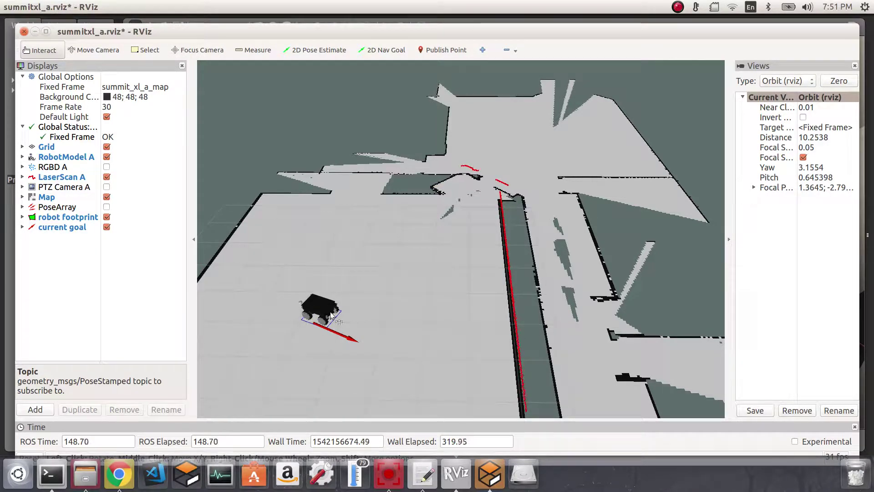
Add a Path display named "local plan" to the visualization.
left_click(35, 409)
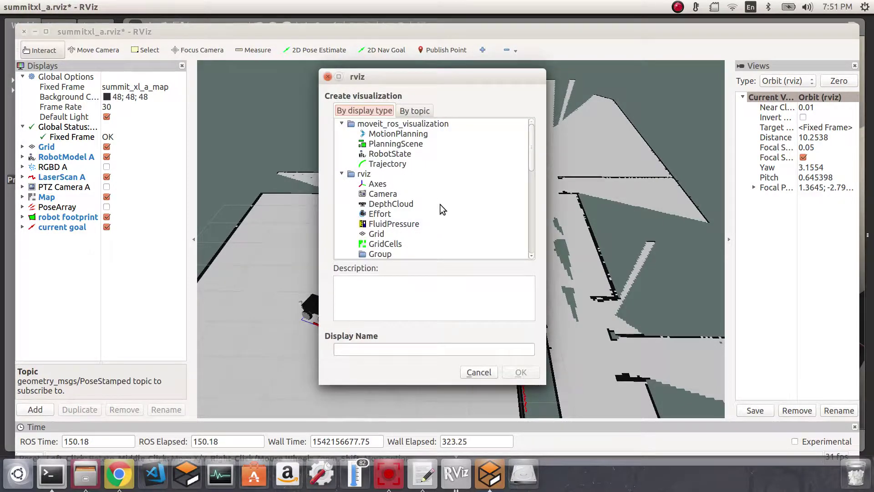
scroll(439, 204, "down", 5)
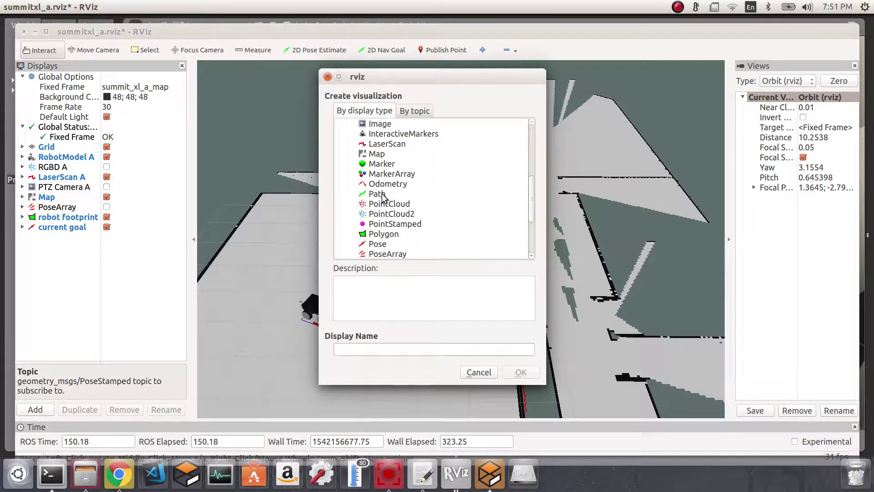
left_click(385, 194)
double_click(391, 350)
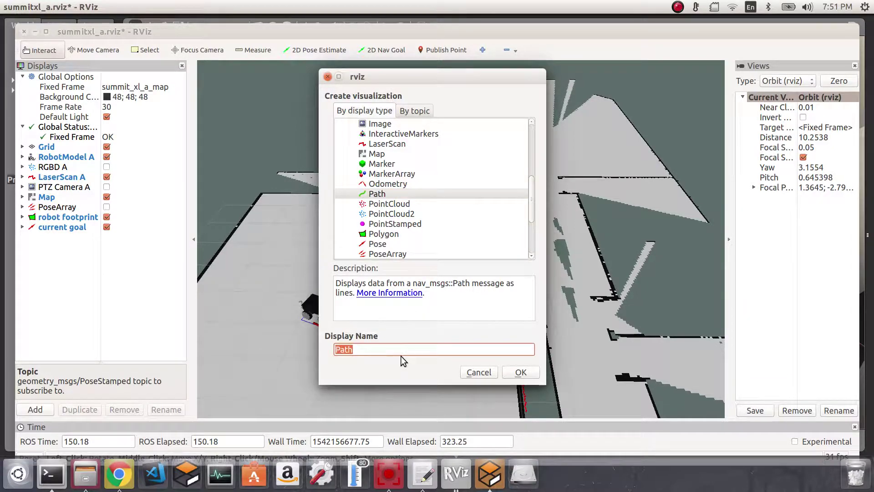
type("local plan")
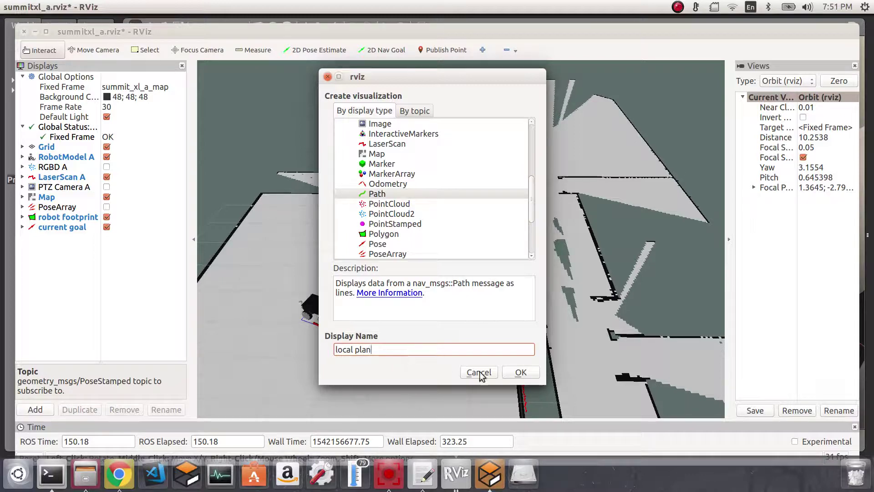
left_click(521, 372)
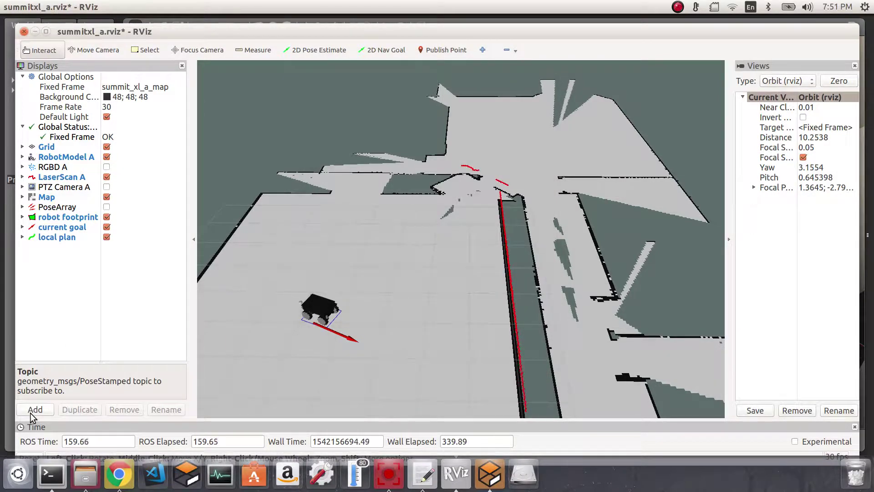
Add a second Path display named "global plan" to the visualization.
left_click(31, 412)
scroll(403, 228, "down", 2)
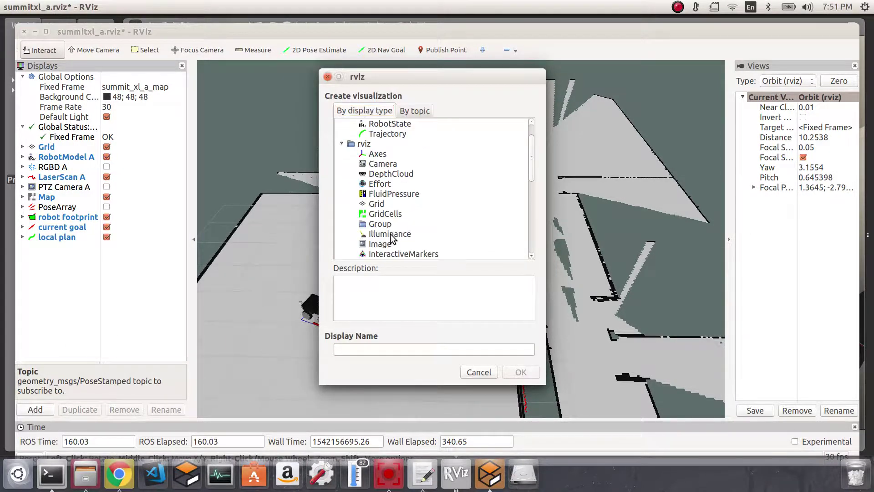
scroll(392, 218, "down", 2)
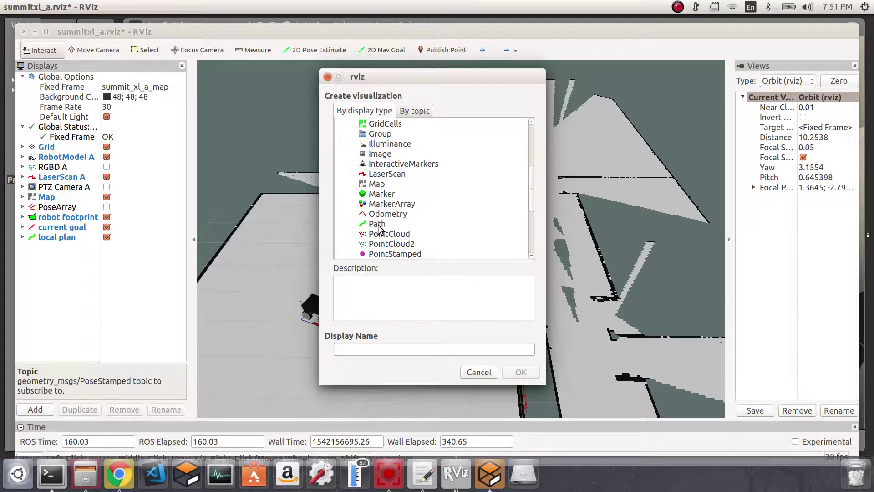
left_click(377, 224)
double_click(376, 349)
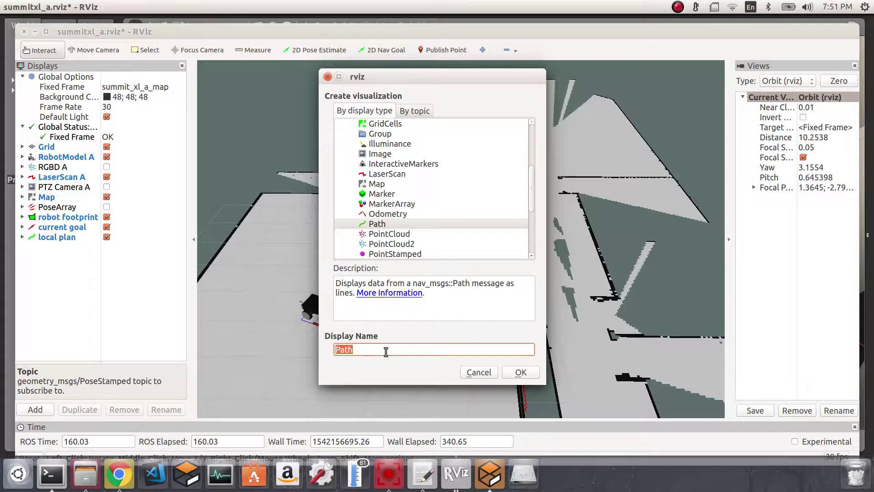
type("global plan")
left_click(520, 372)
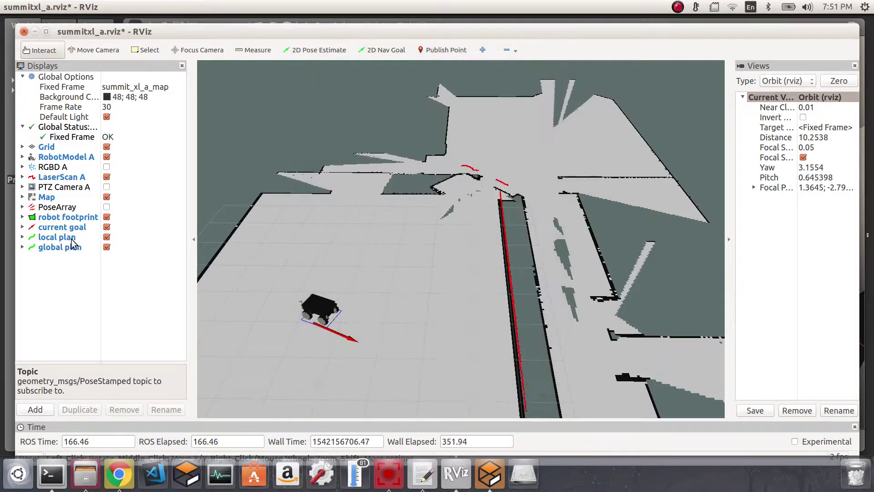
Set the local plan display's topic to /summit_xl_a/move_base/TebLocalPlannerROS/local_plan and collapse its properties.
left_click(23, 237)
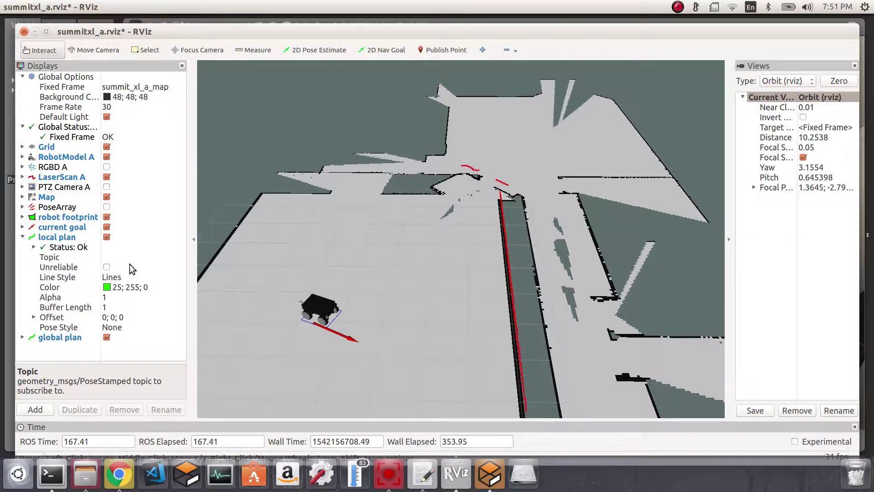
left_click(147, 258)
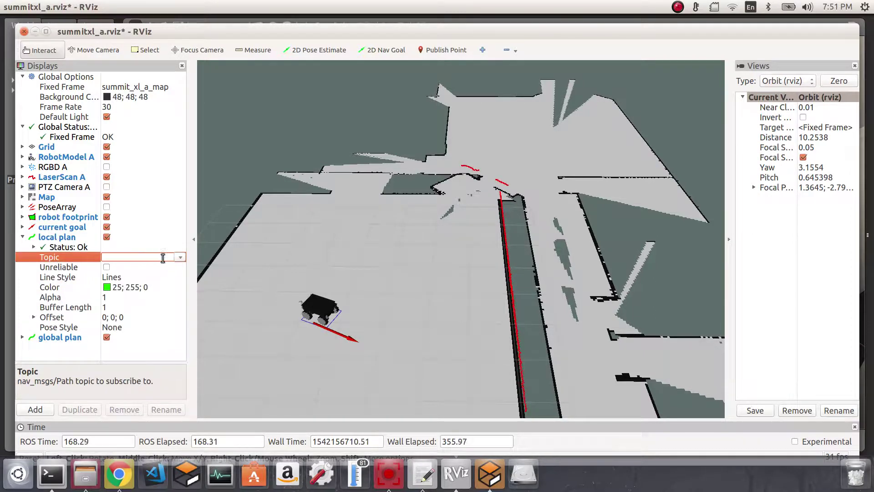
left_click(181, 258)
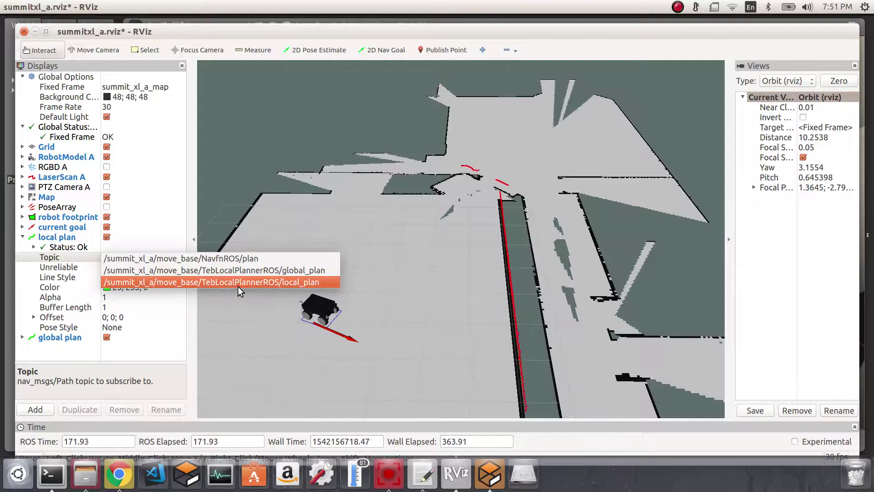
left_click(292, 282)
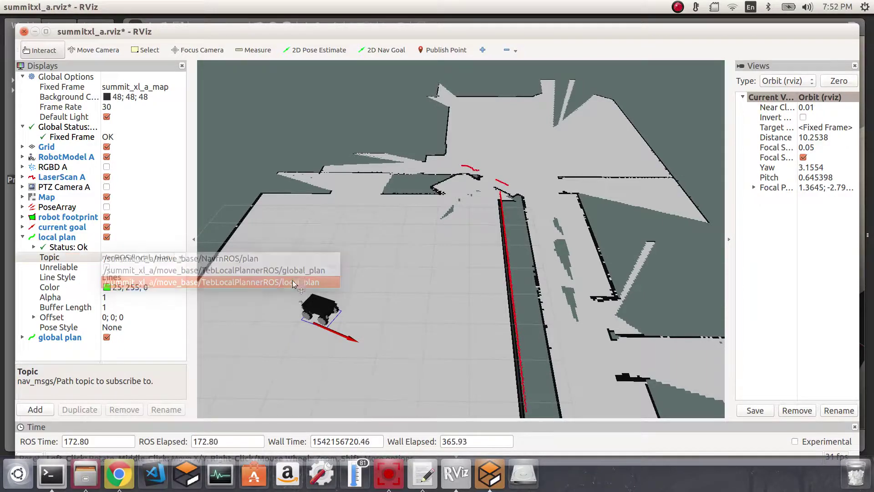
left_click(21, 237)
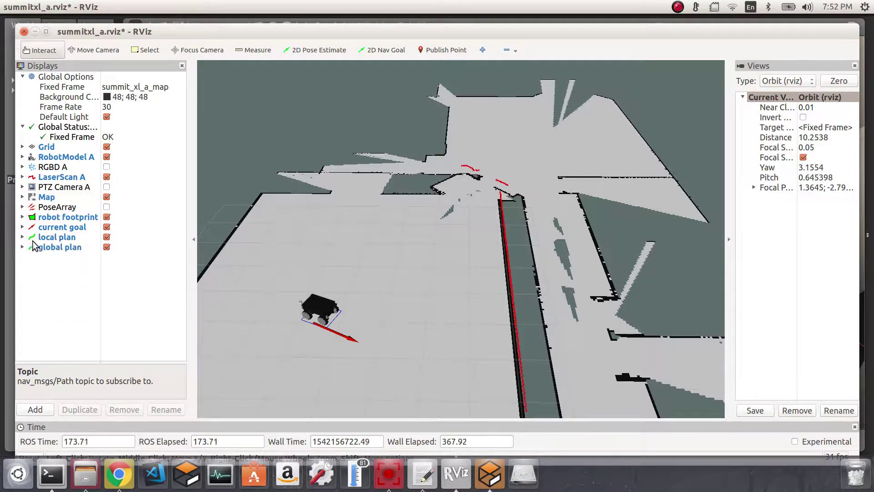
left_click(22, 237)
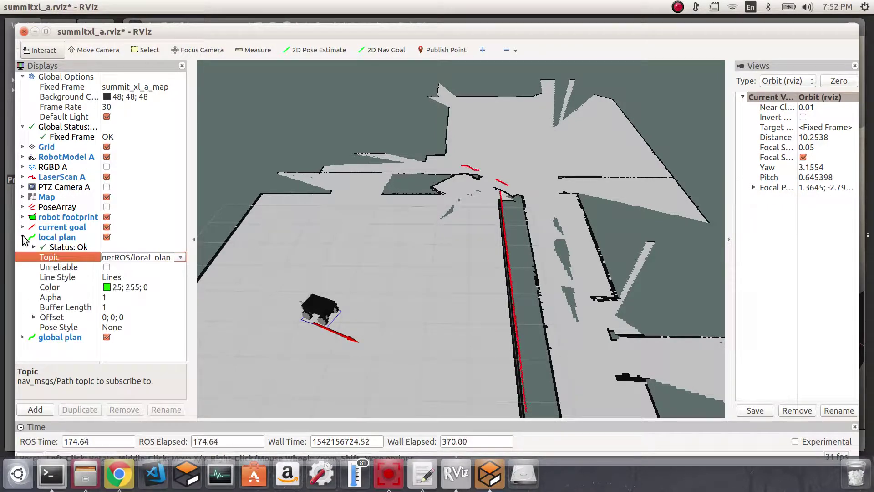
left_click(22, 236)
Set the global plan display's topic to /summit_xl_a/move_base/TebLocalPlannerROS/global_plan and collapse its properties.
left_click(22, 247)
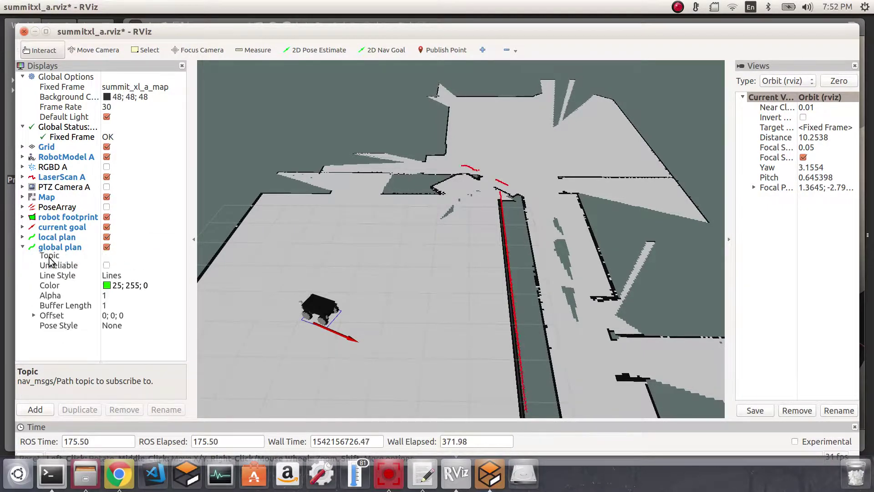
left_click(141, 266)
left_click(178, 268)
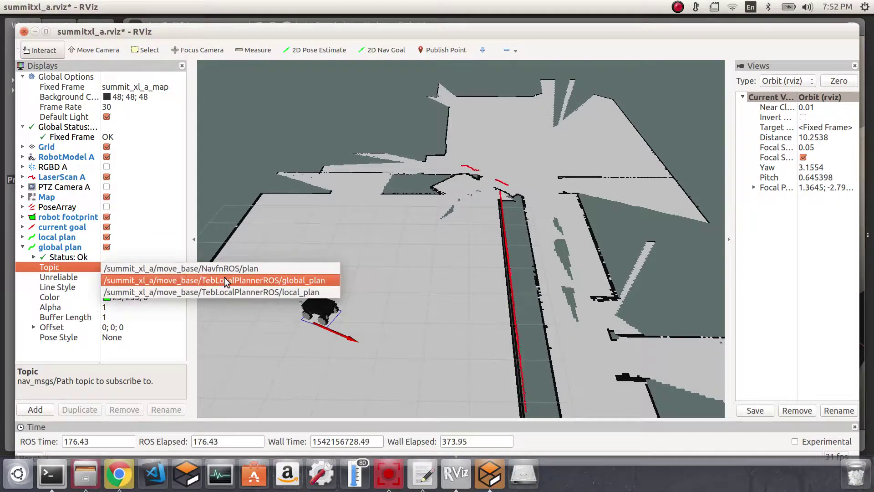
left_click(227, 280)
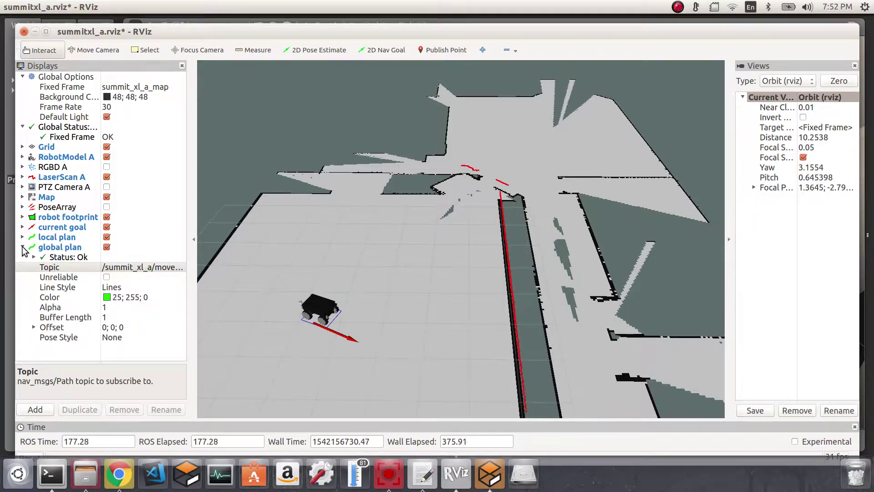
left_click(22, 248)
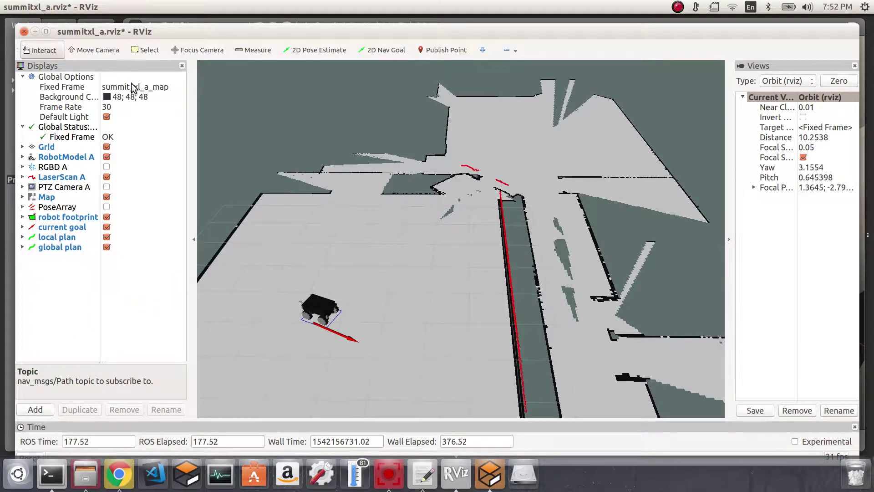
Send the robot a 2D Nav Goal farther up the open floor toward the far wall, oriented diagonally toward the long wall.
left_click(385, 54)
left_click_drag(399, 225, 419, 243)
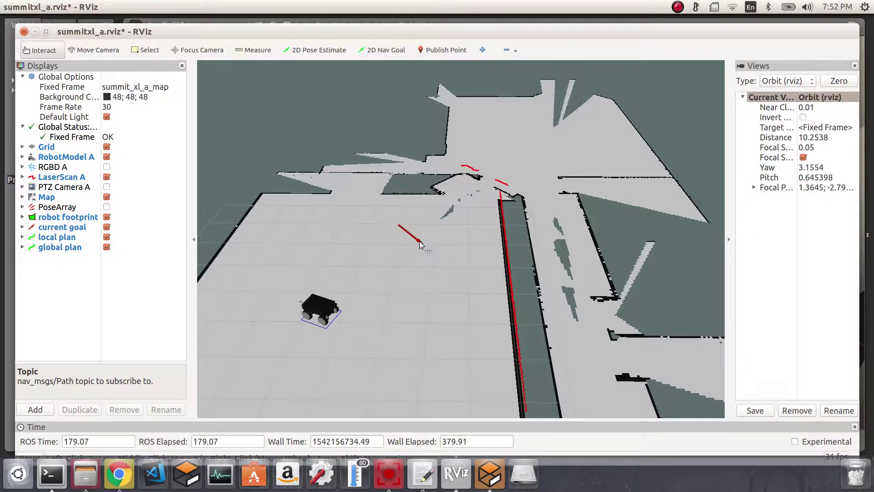
Change the local plan path's color to dark green (13; 136; 0) and collapse the display's properties.
left_click(22, 237)
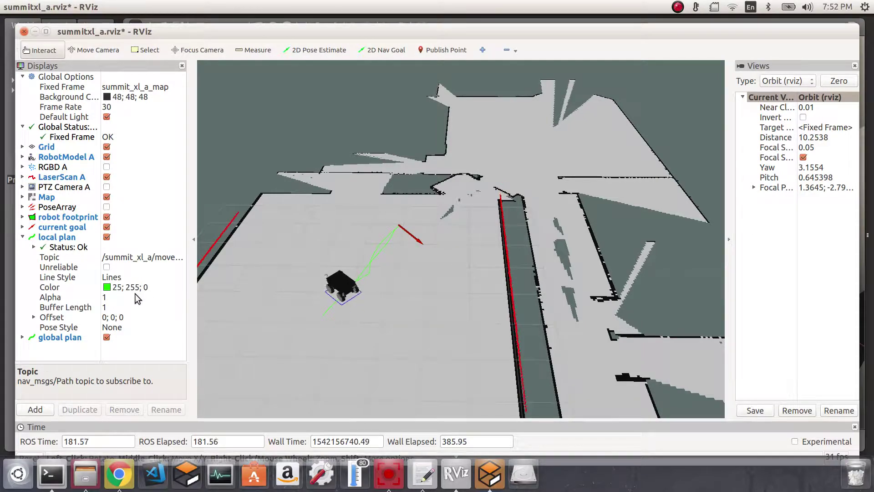
left_click(150, 287)
left_click(181, 287)
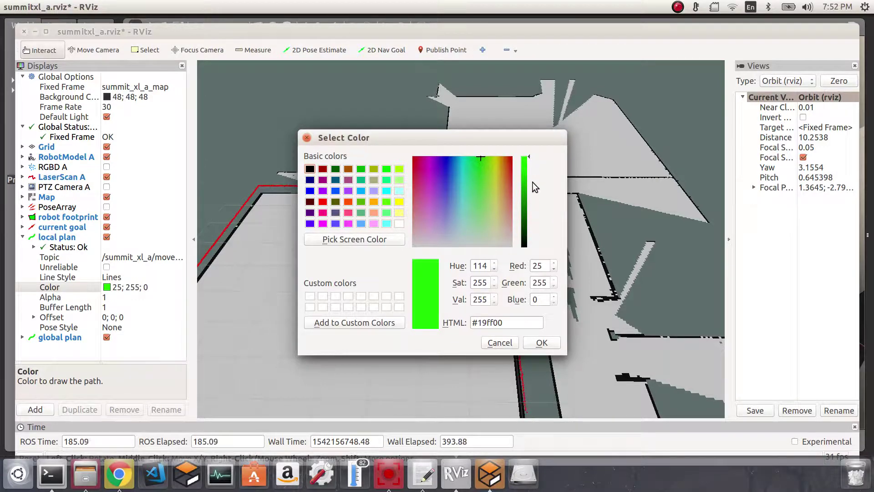
left_click_drag(529, 160, 529, 198)
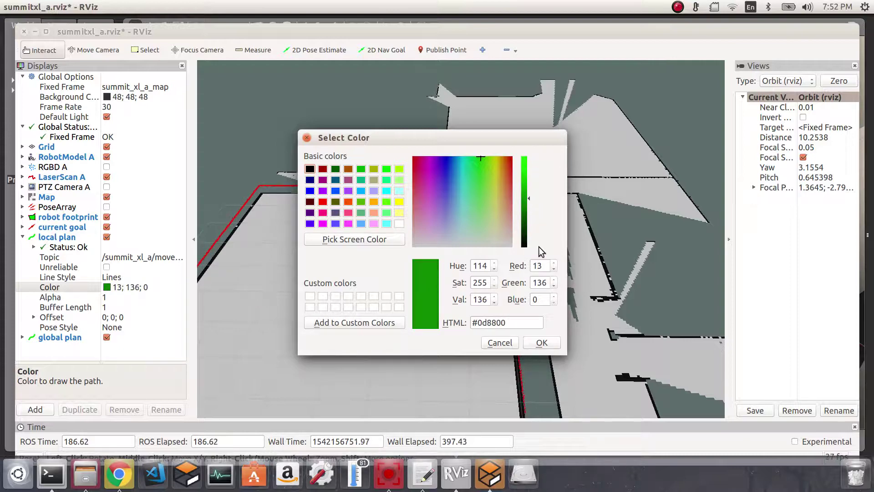
left_click(548, 345)
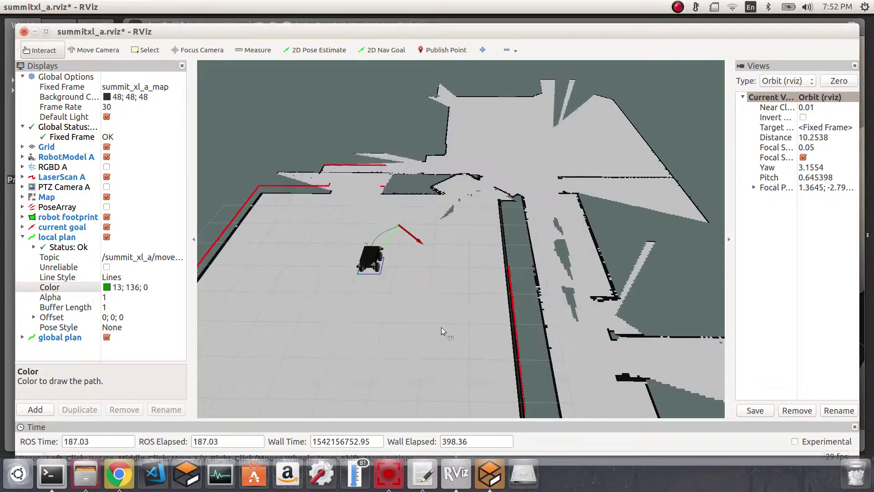
left_click(22, 236)
Change the global plan path's color to dark red (85; 0; 0).
left_click(23, 247)
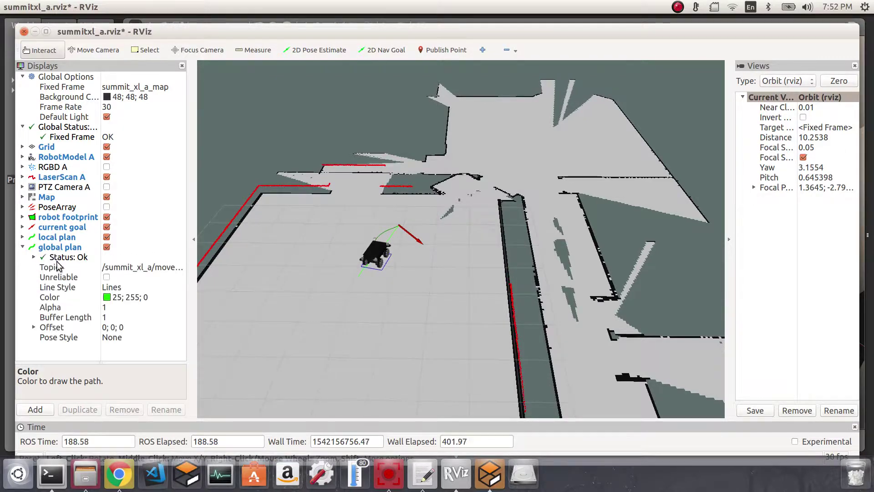
left_click(149, 298)
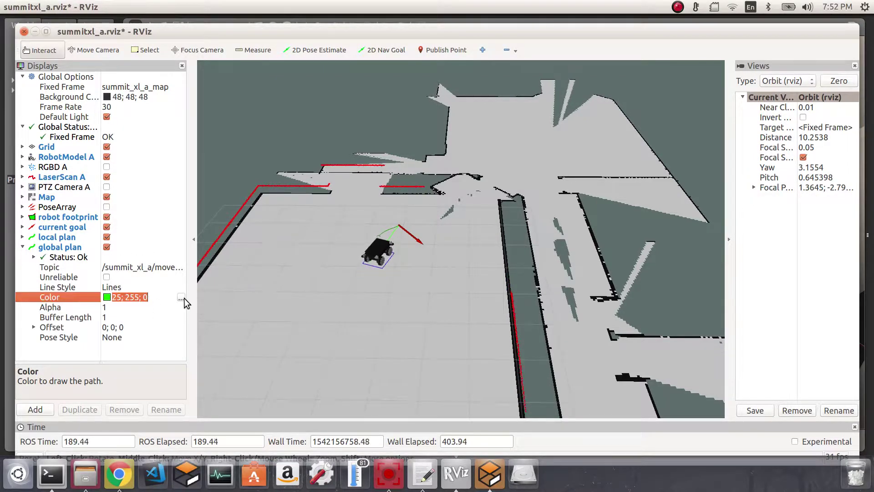
left_click(181, 299)
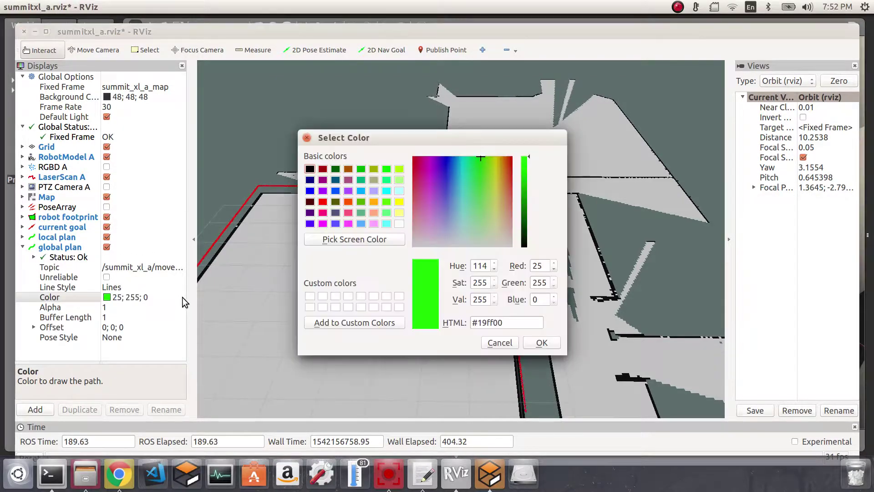
left_click(310, 201)
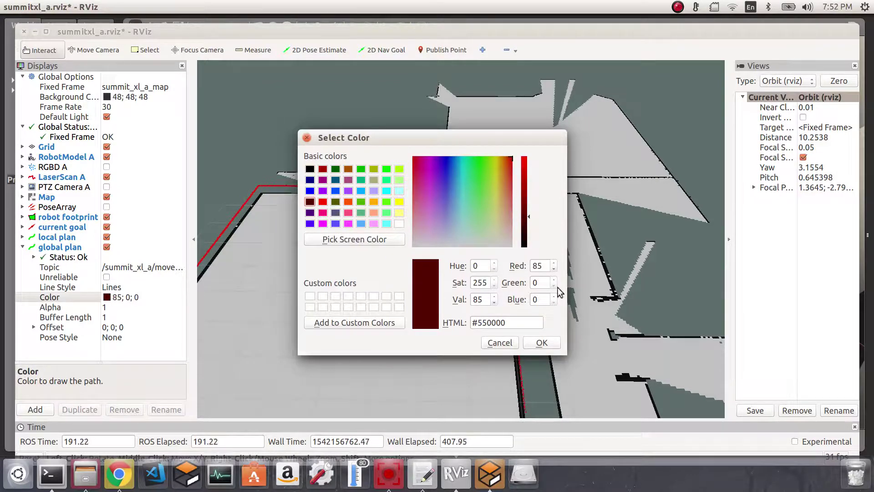
left_click(543, 343)
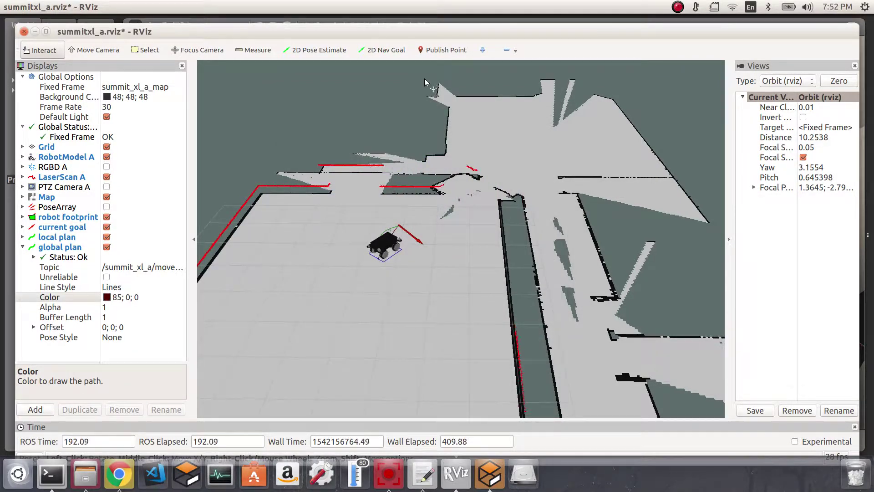
Send the robot a diagonally oriented 2D Nav Goal back near the side wall, and collapse the global plan display's properties.
left_click(390, 52)
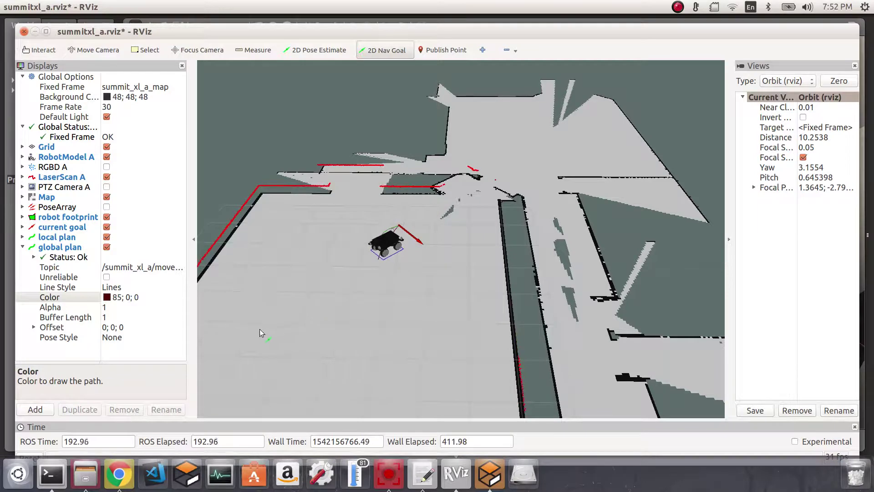
left_click_drag(255, 331, 272, 342)
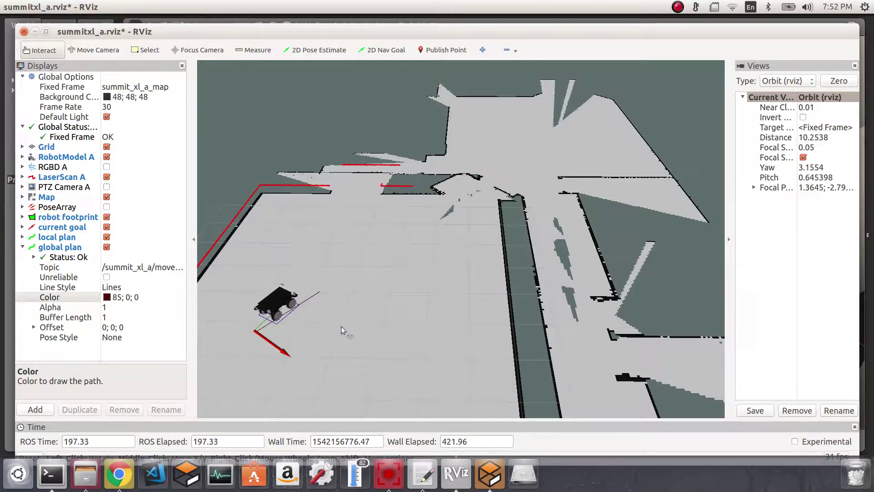
middle_click_drag(326, 341, 379, 293)
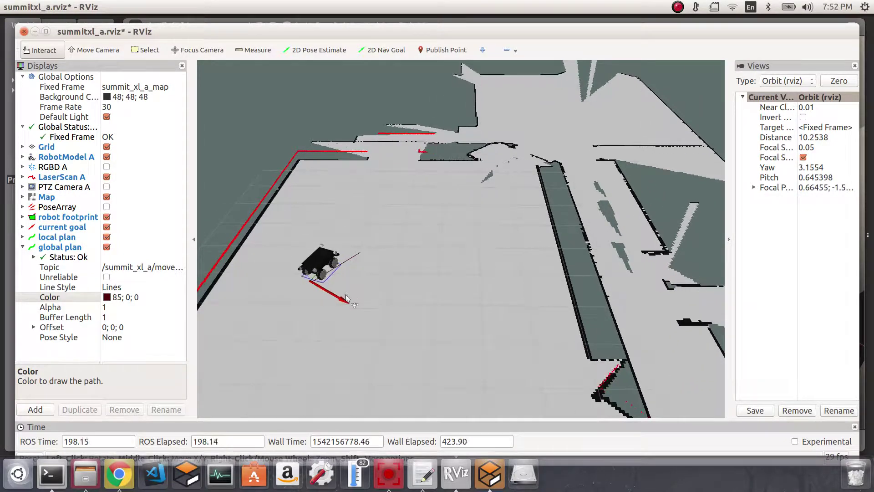
left_click(22, 247)
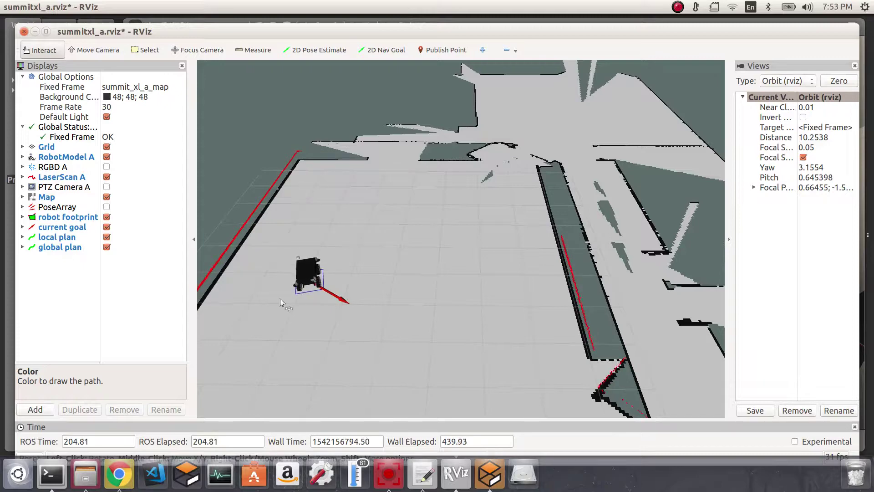
Add a PoseArray display with its default name.
left_click(46, 411)
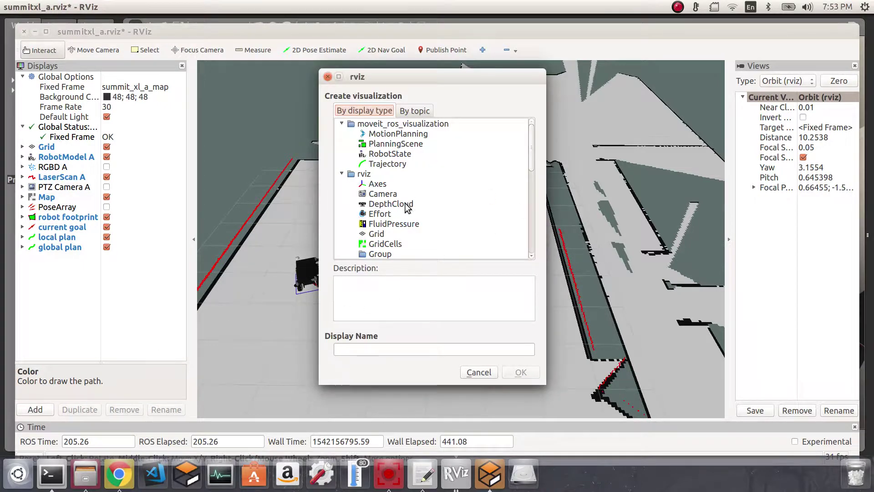
scroll(405, 203, "down", 5)
scroll(387, 194, "down", 2)
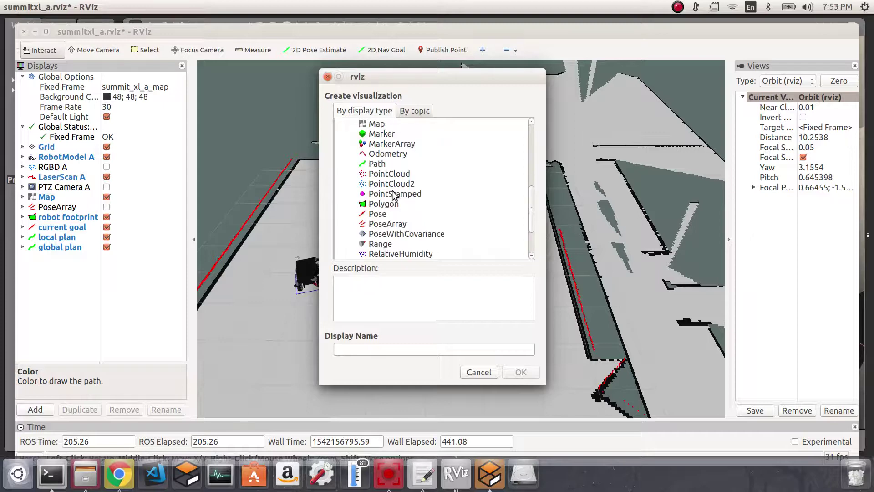
left_click(390, 195)
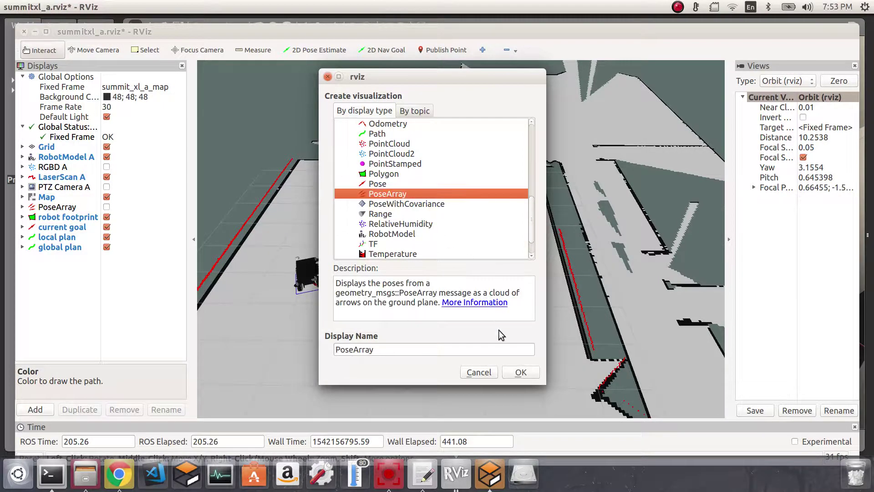
left_click(520, 372)
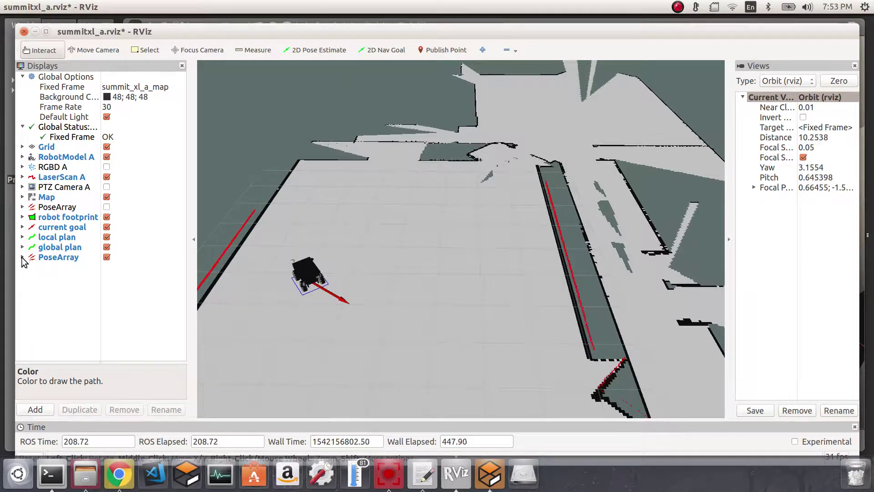
Subscribe the new PoseArray display to /summit_xl_a/move_base/TebLocalPlannerROS/teb_poses and collapse its properties.
left_click(22, 257)
left_click(159, 278)
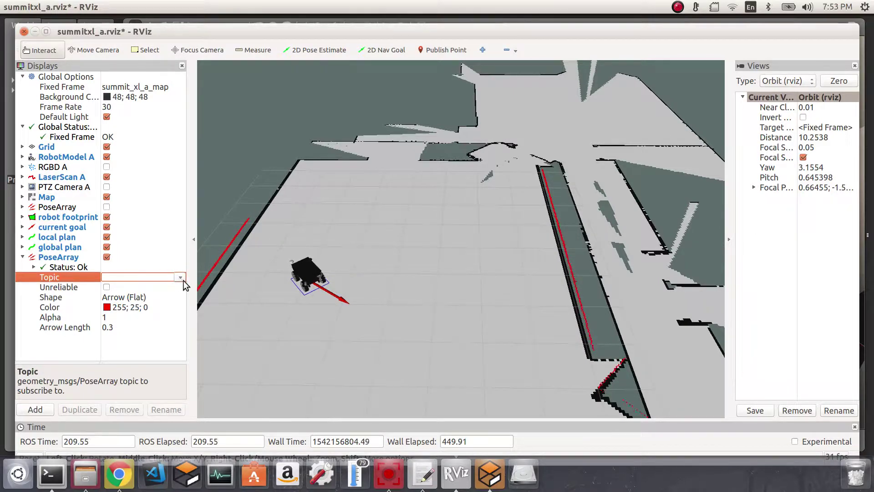
left_click(180, 277)
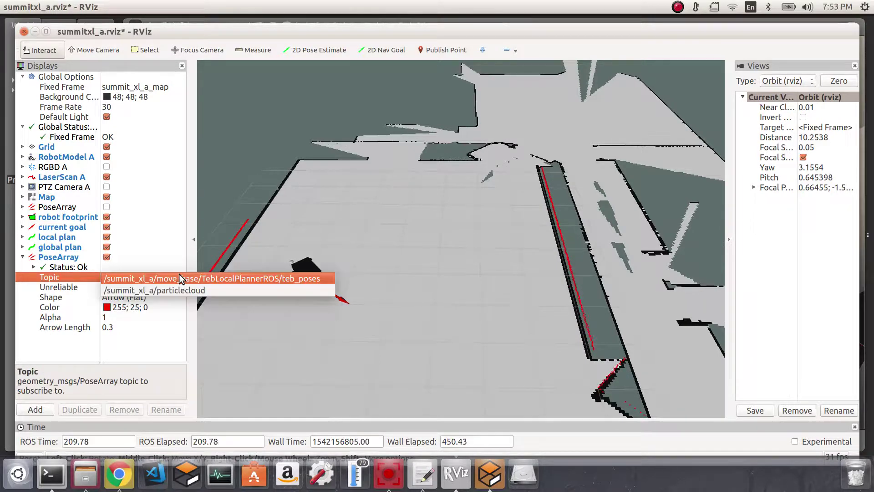
left_click(239, 281)
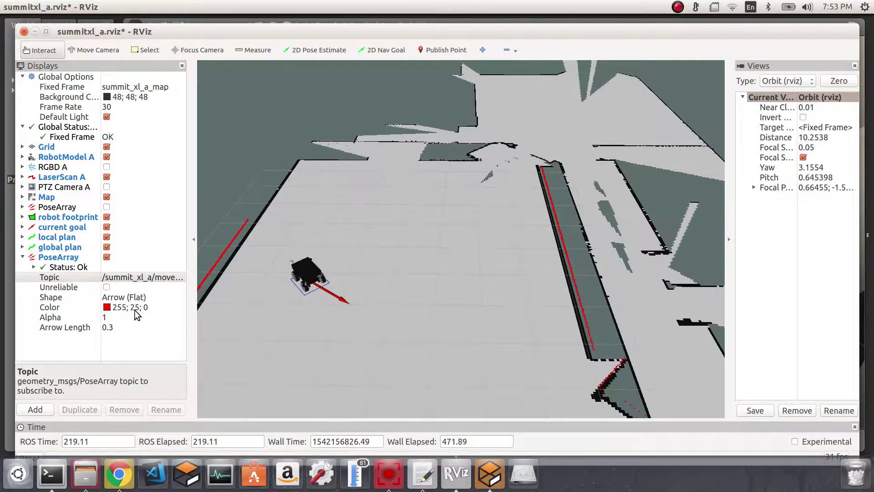
left_click(22, 257)
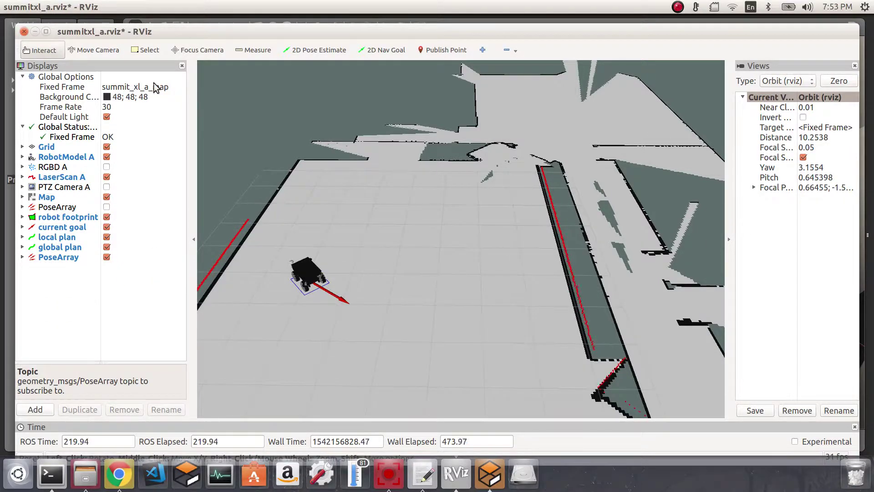
Send the robot a 2D Nav Goal across the open floor toward the long wall, oriented diagonally toward that wall's near end.
left_click(385, 50)
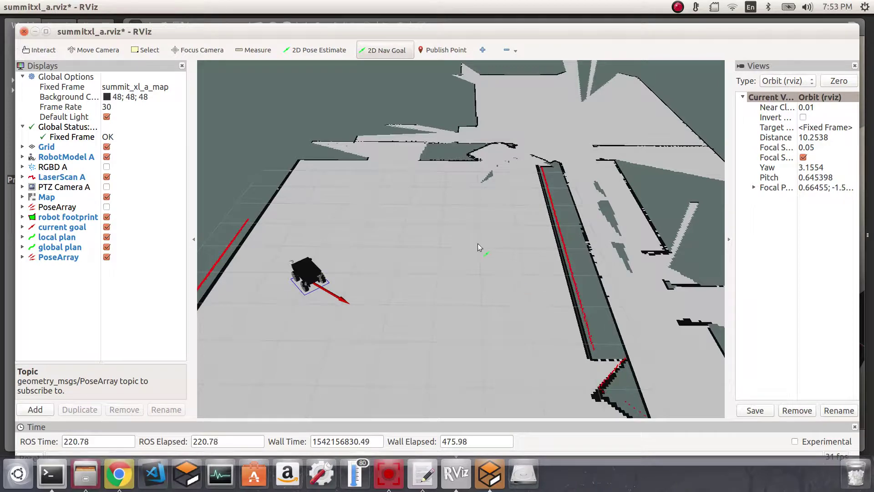
left_click_drag(477, 243, 501, 273)
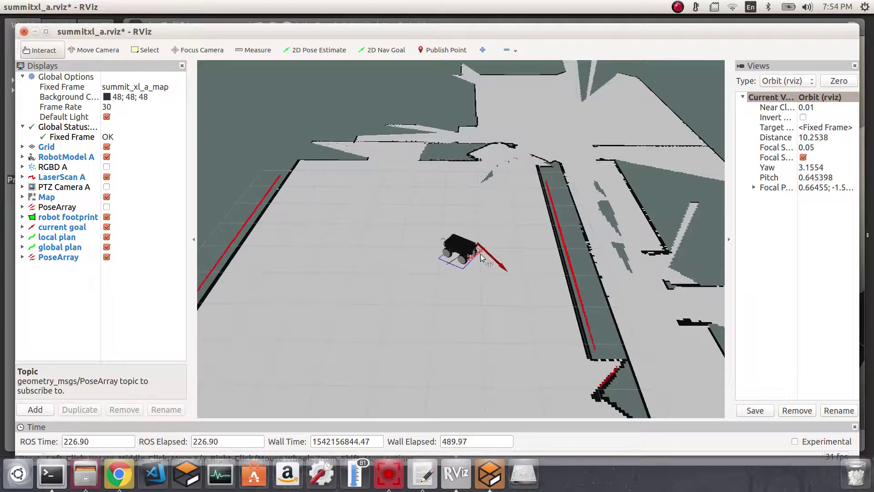
middle_click_drag(552, 291, 498, 329)
left_click_drag(499, 329, 487, 343)
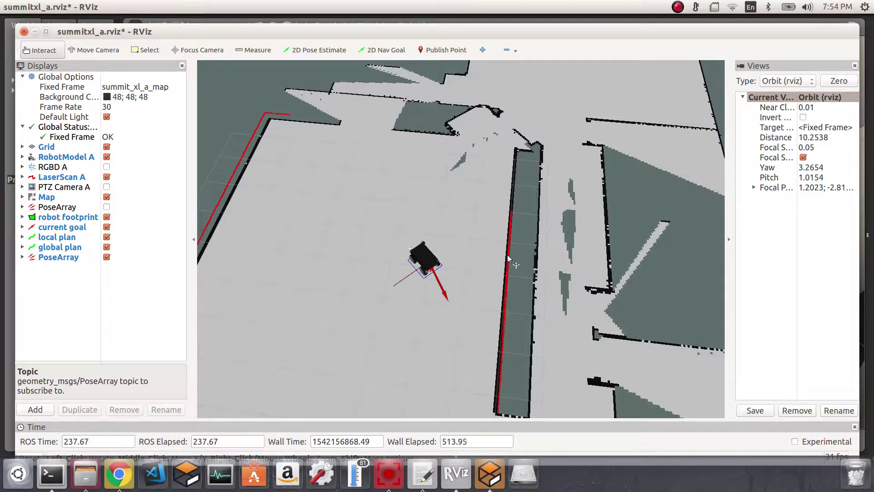
Add a Map display named "local cost map".
left_click(35, 409)
scroll(430, 214, "down", 7)
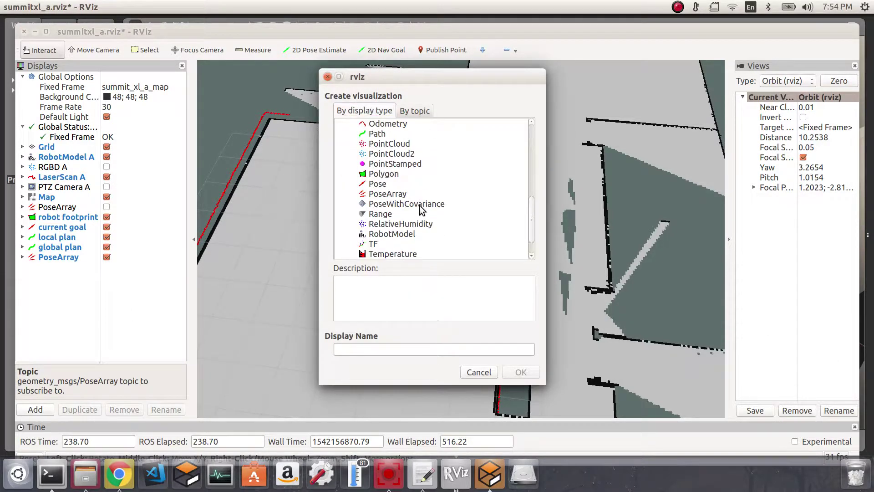
scroll(424, 211, "up", 2)
scroll(380, 189, "up", 1)
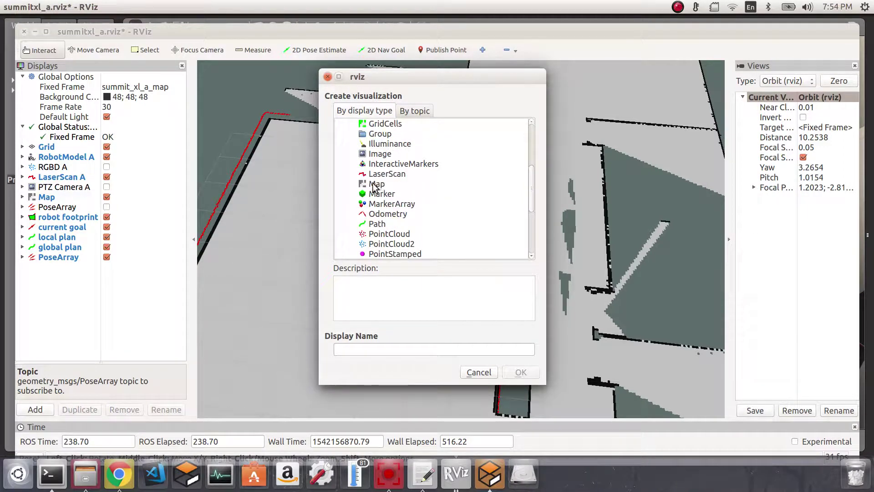
left_click(373, 183)
left_click(377, 349)
double_click(378, 350)
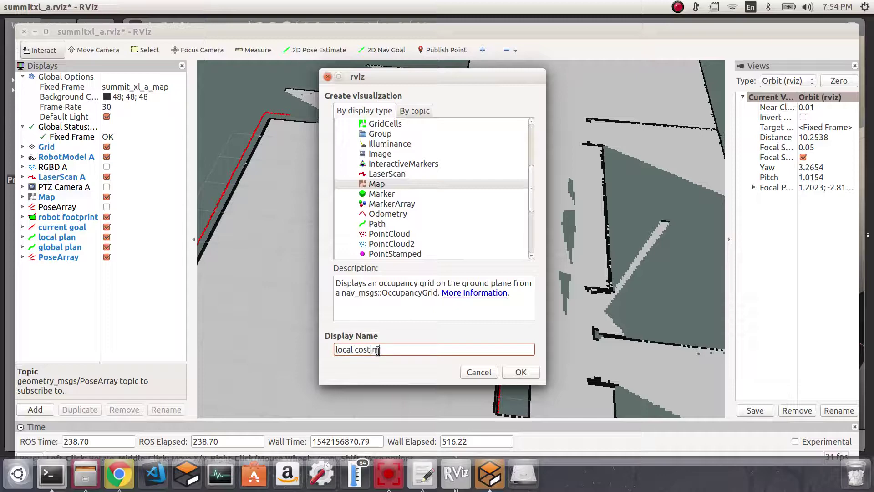
left_click(523, 372)
Subscribe the local cost map display to the topic /summit_xl_a/move_base/local_costmap/costmap.
left_click(22, 267)
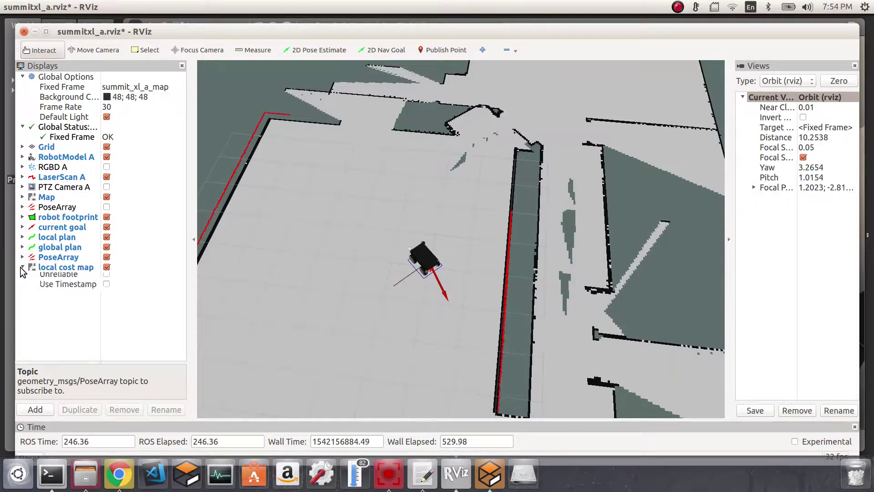
left_click(140, 275)
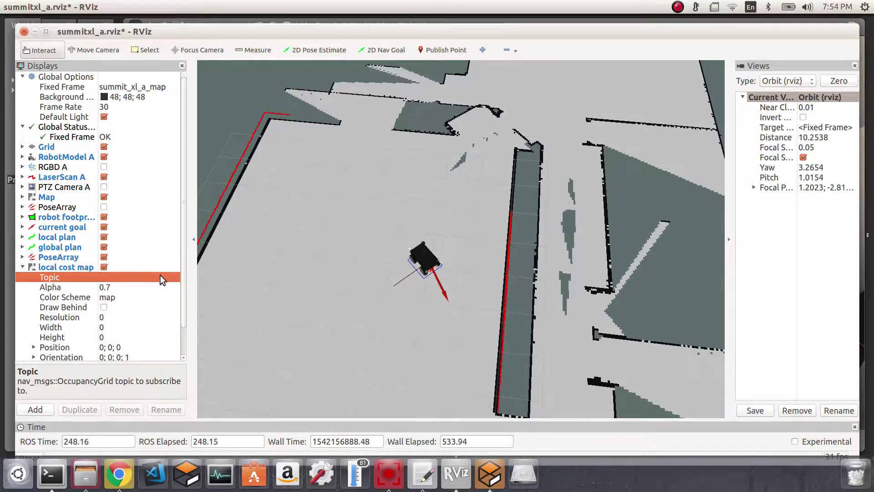
left_click(160, 274)
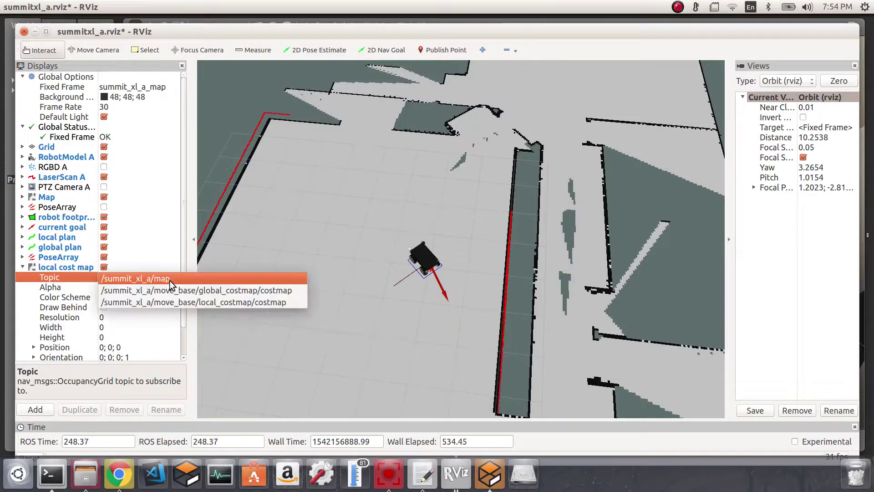
left_click(268, 301)
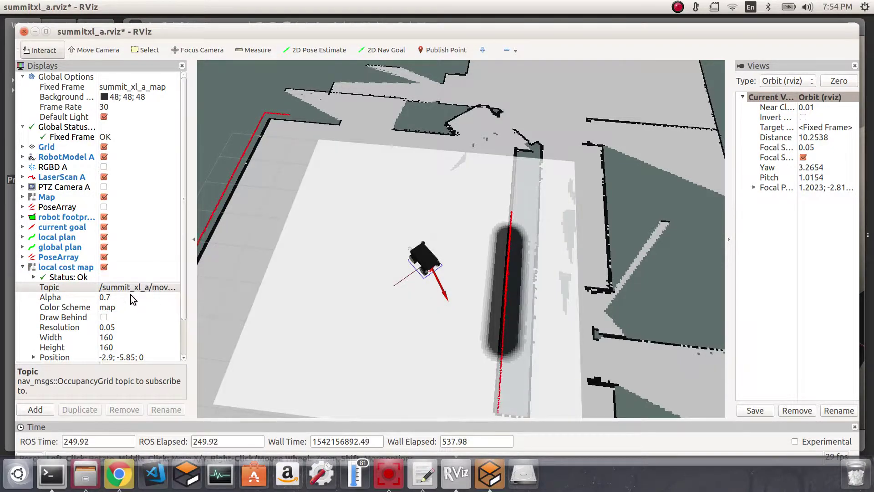
Set the local cost map's color scheme to costmap and collapse the display's properties.
scroll(128, 292, "down", 2)
left_click(118, 270)
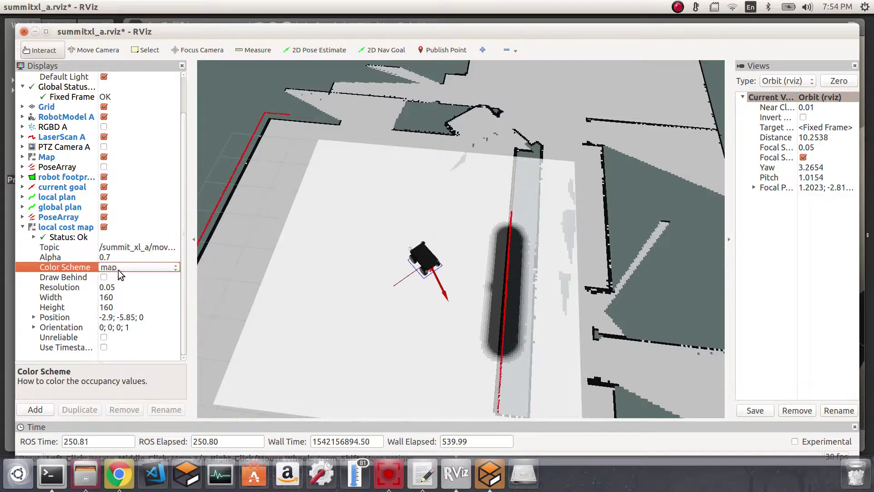
left_click(127, 267)
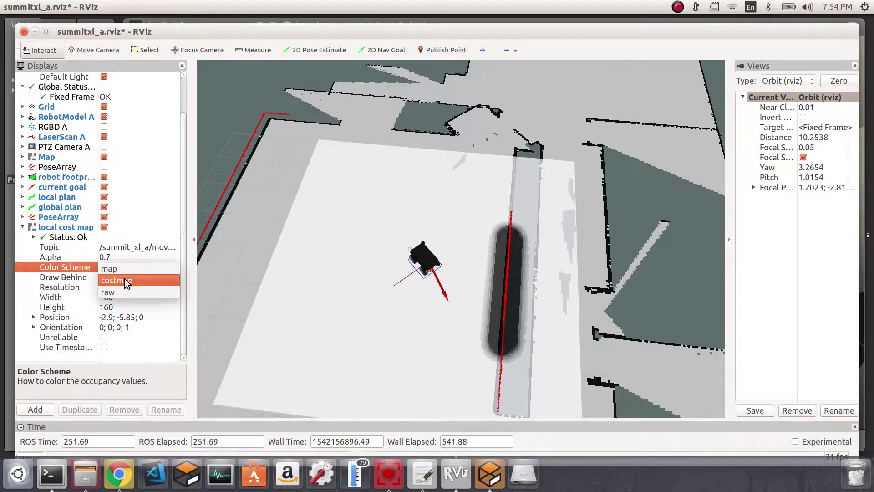
left_click(158, 278)
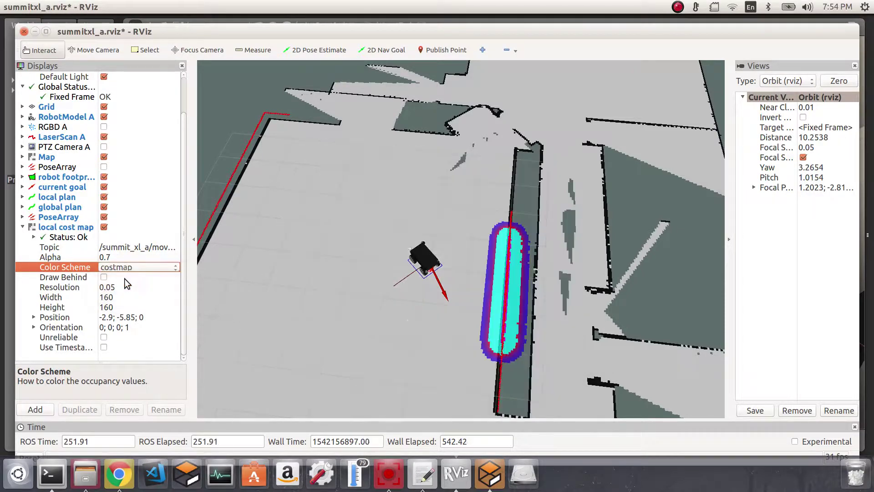
left_click(22, 227)
scroll(462, 296, "up", 3)
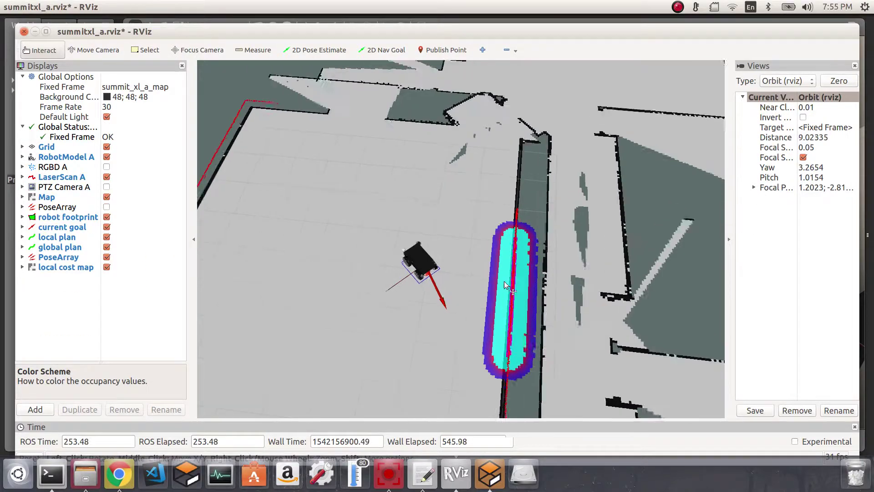
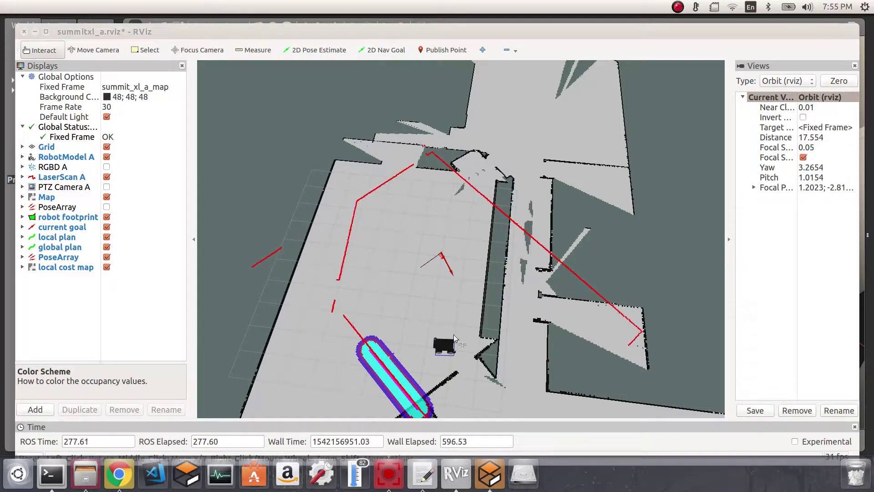
Switch to the terminal and rerun the previous teleop_twist_keyboard.py command with its /cmd_vel remapping to the Summit robot's velocity topic.
left_click(52, 474)
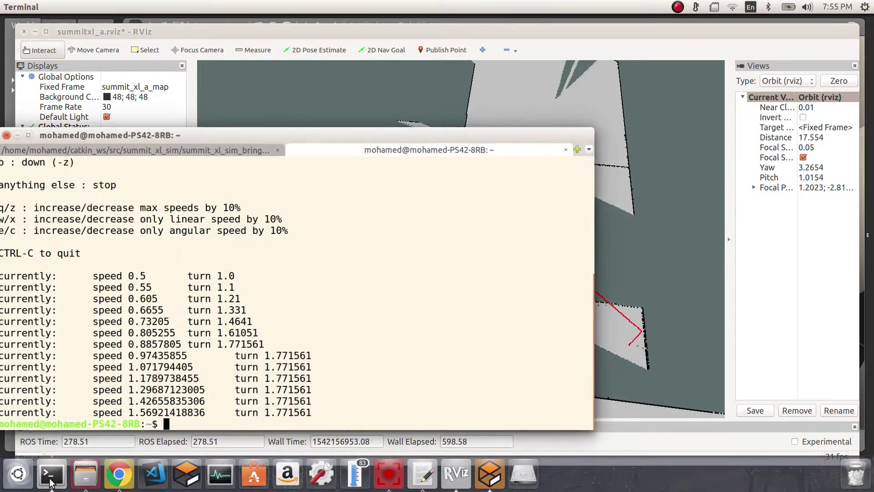
left_click_drag(424, 138, 364, 114)
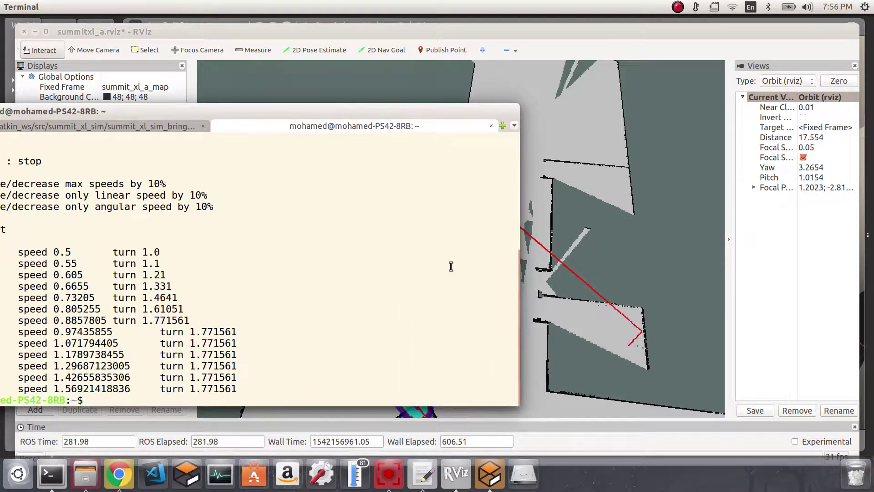
key("Up")
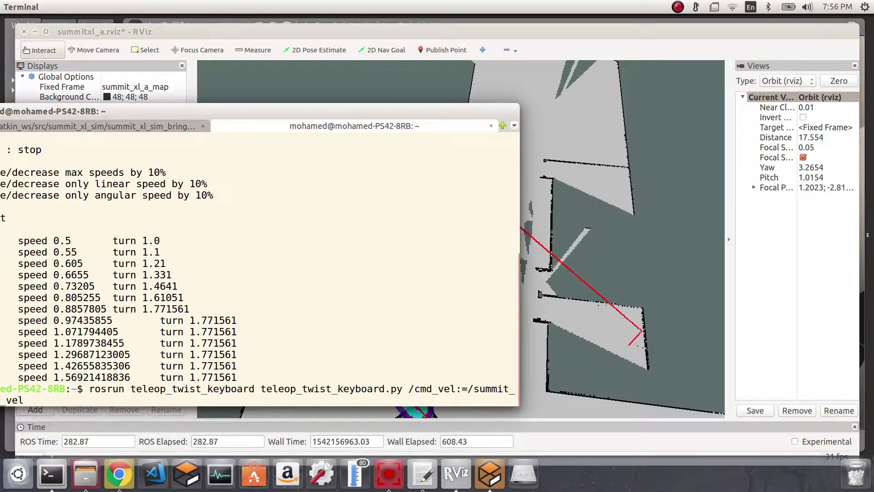
key("Return")
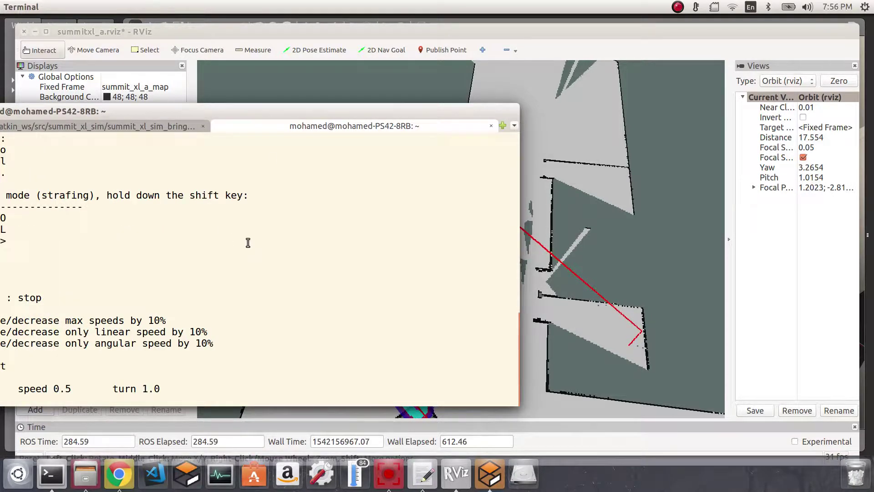
Call the service /summit_xl_a/global_localization from a new terminal tab with rosservice call.
key("ctrl+shift+t")
left_click_drag(321, 109, 316, 127)
type("rosservice call /summ")
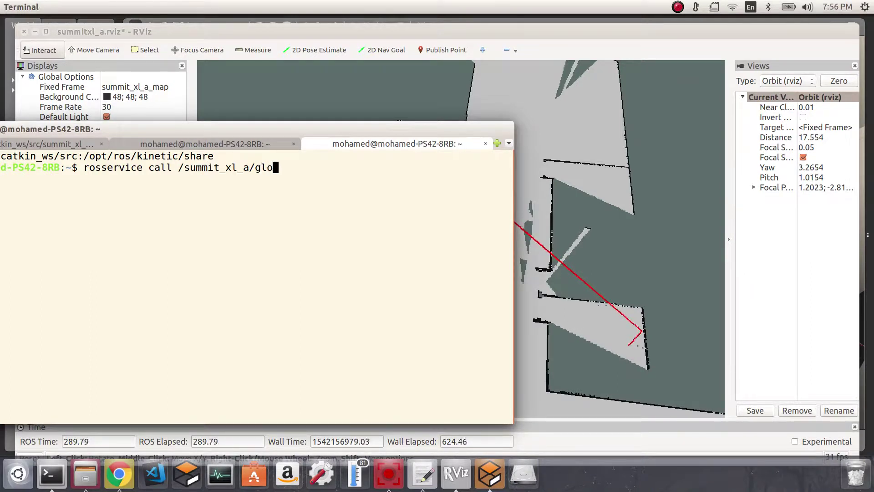
type("it_xl_a/glo")
key("Tab")
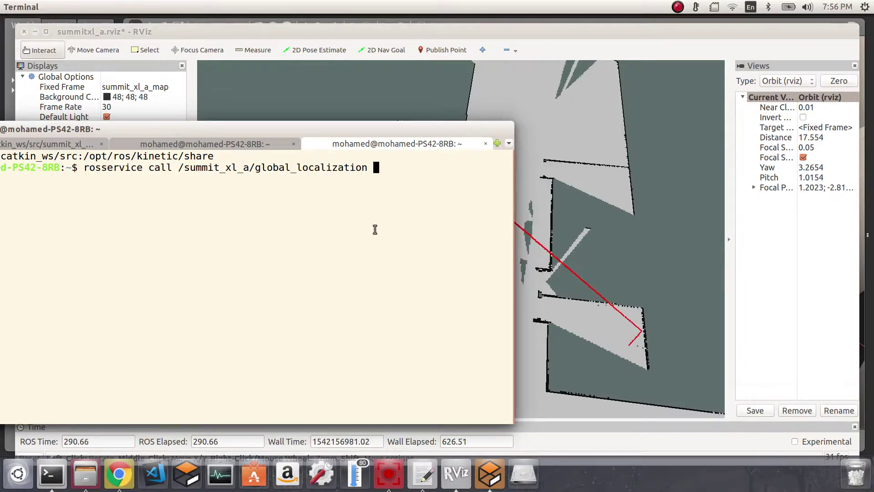
key("Return")
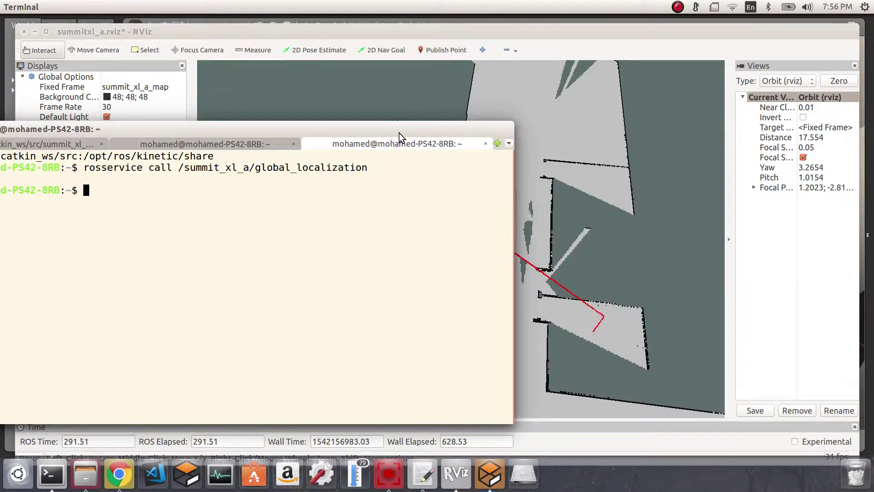
Switch back to RViz and enable the unchecked PoseArray display listed below the Map display.
left_click_drag(399, 132, 400, 151)
left_click(341, 32)
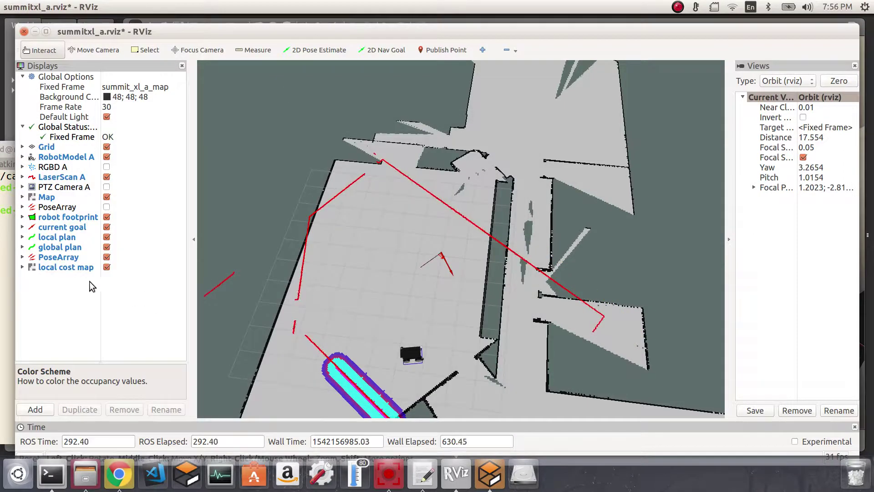
left_click(106, 207)
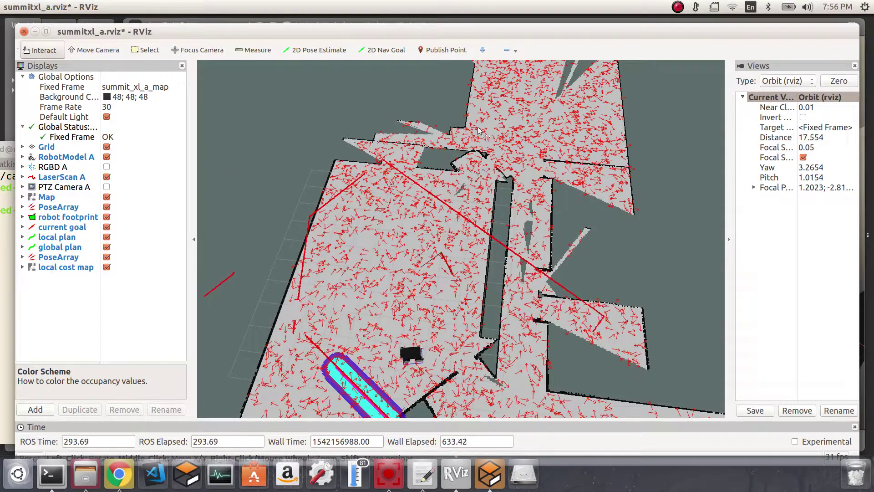
Place the teleop terminal beside the map view, turn the robot clockwise by keyboard teleop, and return to the global localization tab.
left_click(11, 269)
left_click(181, 164)
left_click_drag(254, 142, 7, 187)
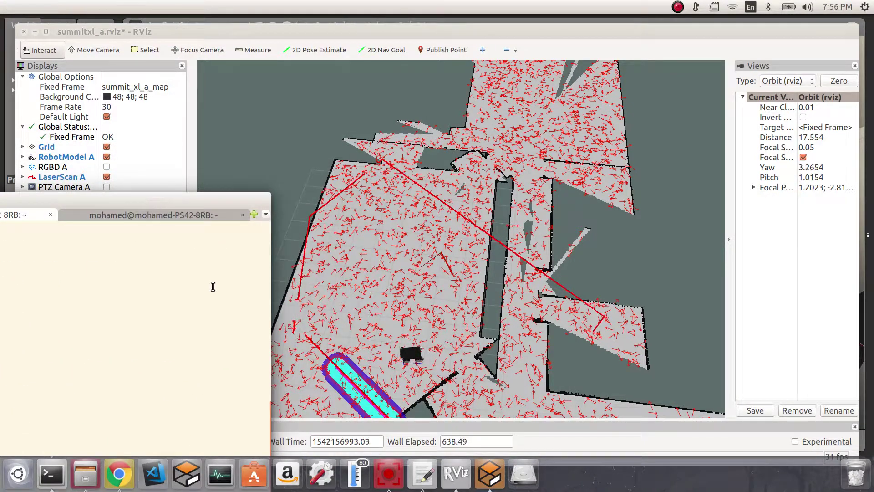
key("l")
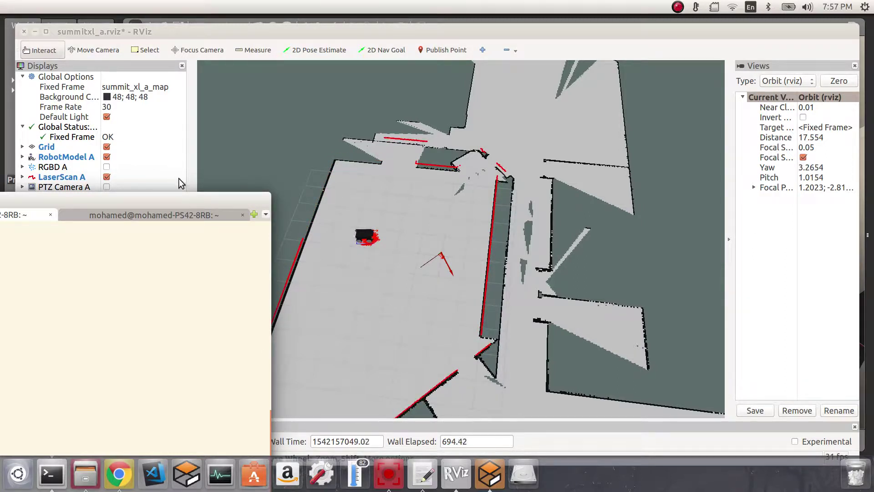
left_click(158, 214)
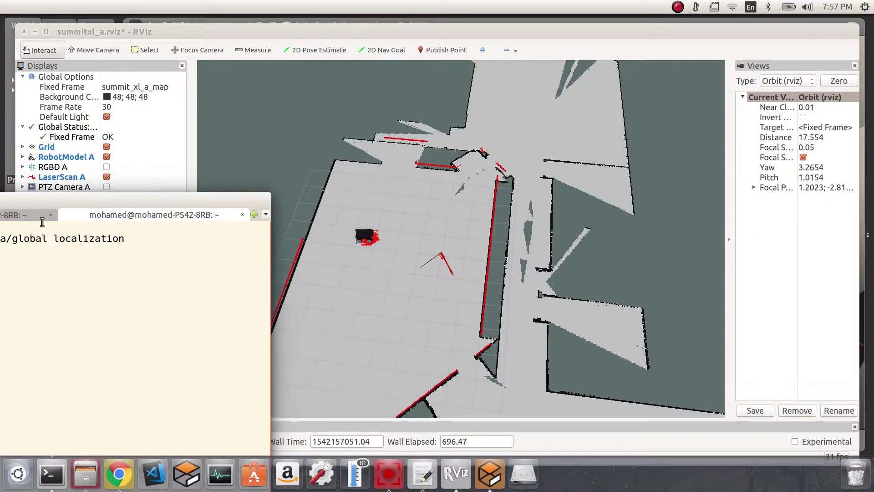
Return from the terminal to RViz and disable the PoseArray display listed directly below the Map display.
left_click(21, 215)
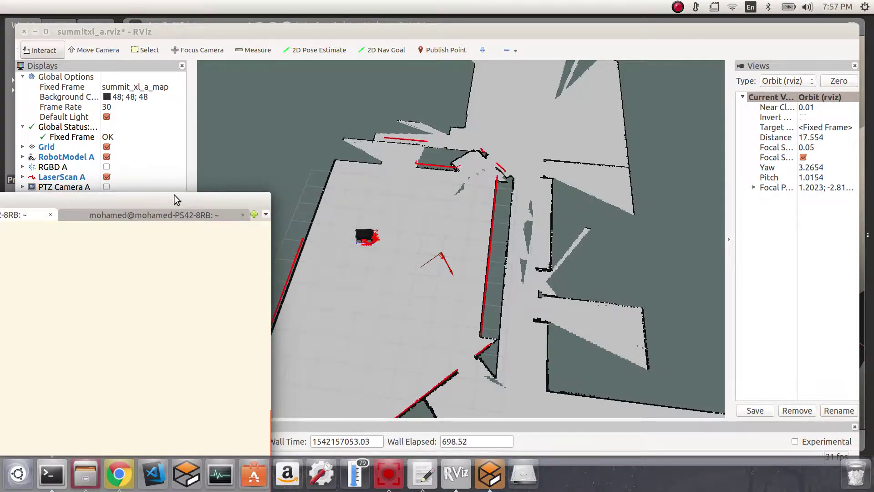
left_click_drag(175, 200, 202, 255)
left_click(216, 162)
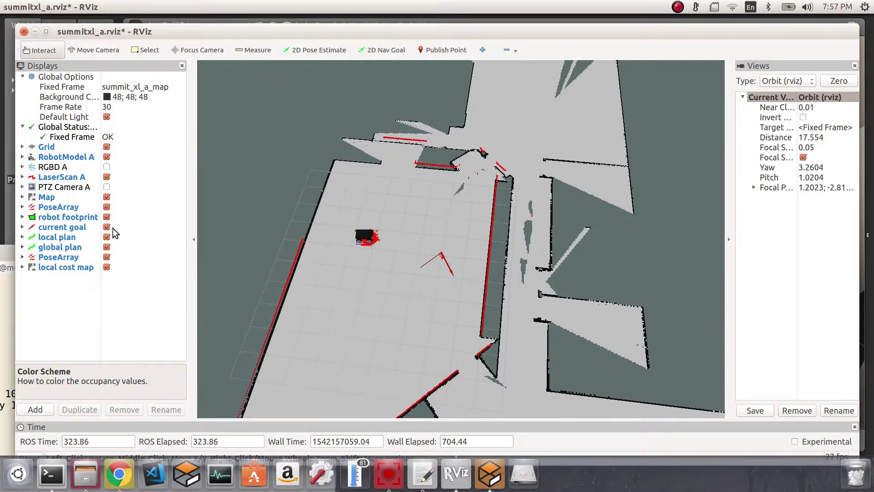
left_click(106, 207)
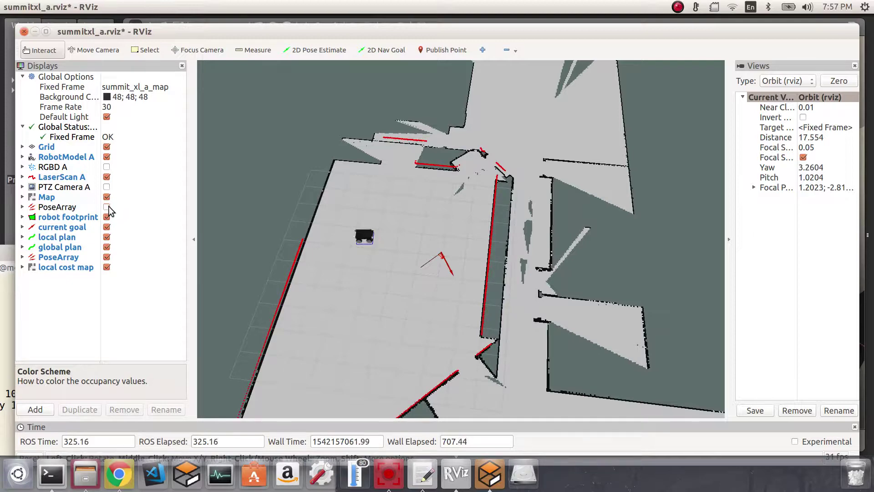
Send the robot a 2D Nav Goal in the open room a short distance below its current position on the map.
left_click(400, 53)
left_click_drag(364, 308, 399, 317)
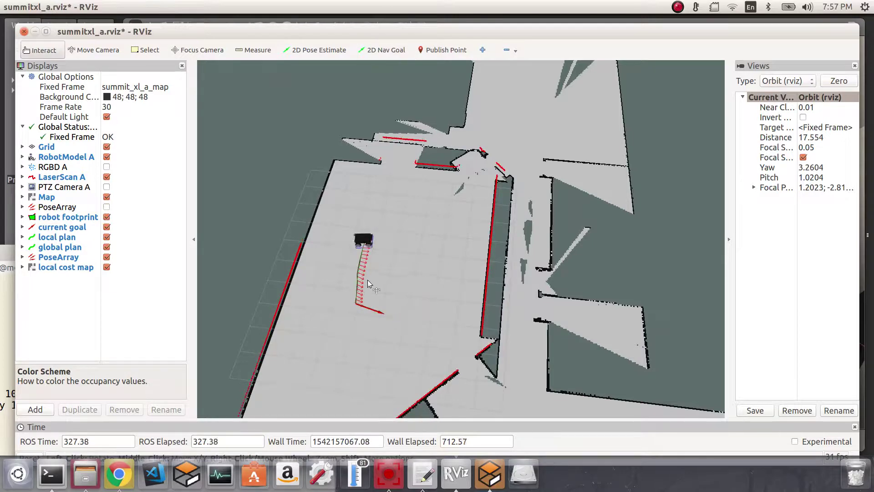
scroll(359, 291, "up", 5)
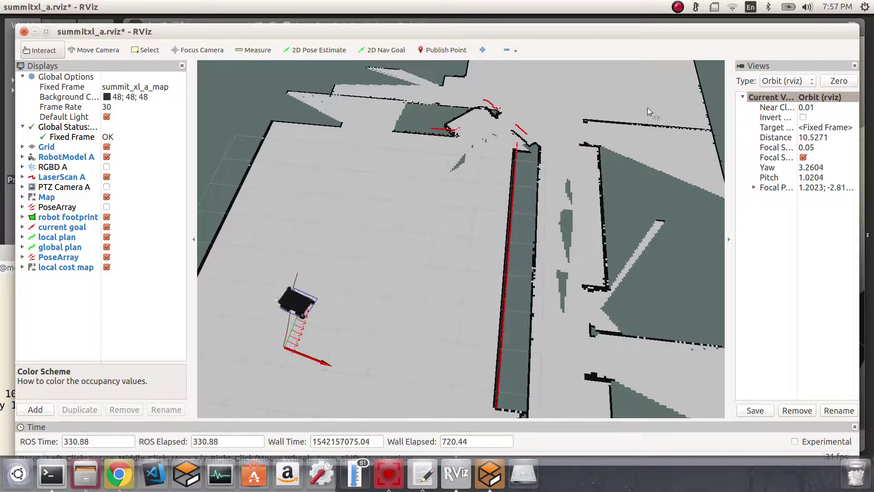
Send the robot another 2D Nav Goal beside the long narrow wall, heading away from the wall into the room.
left_click(383, 50)
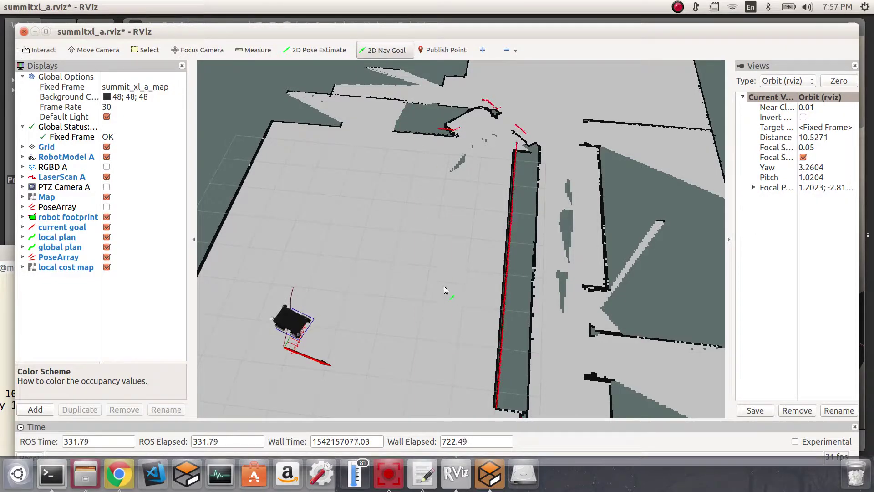
left_click_drag(461, 321, 432, 323)
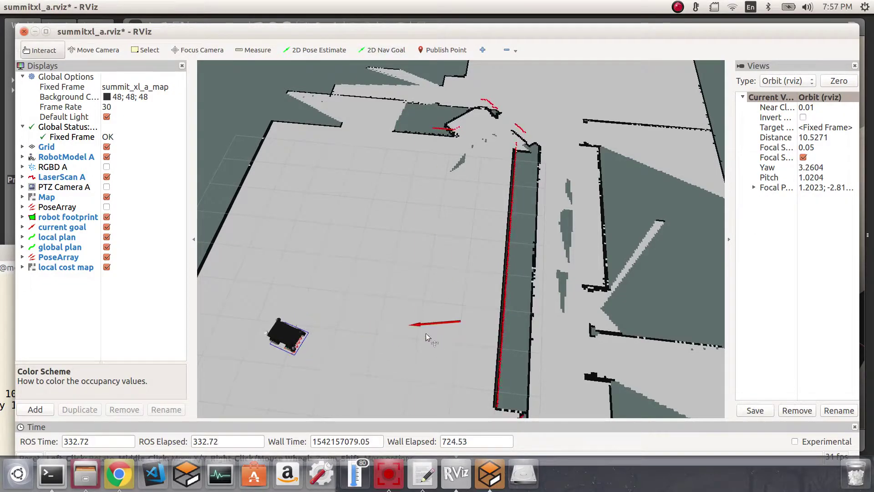
scroll(430, 331, "down", 1)
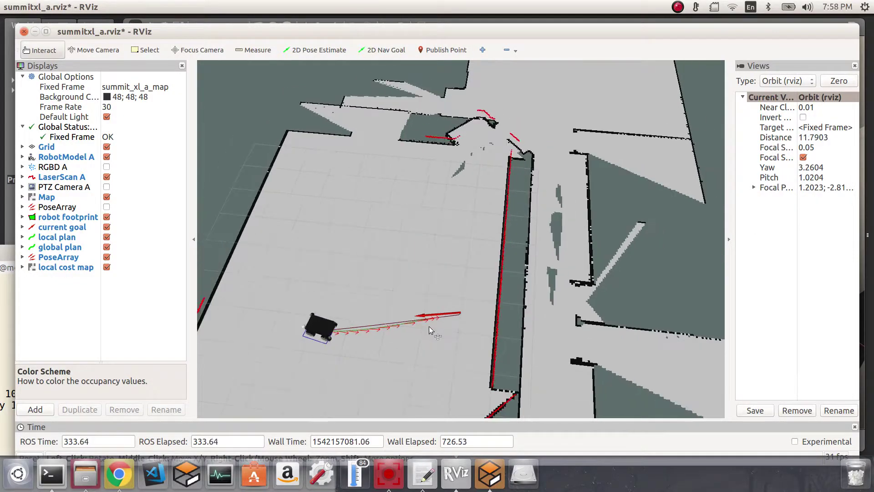
scroll(430, 327, "down", 1)
middle_click_drag(441, 345, 421, 280)
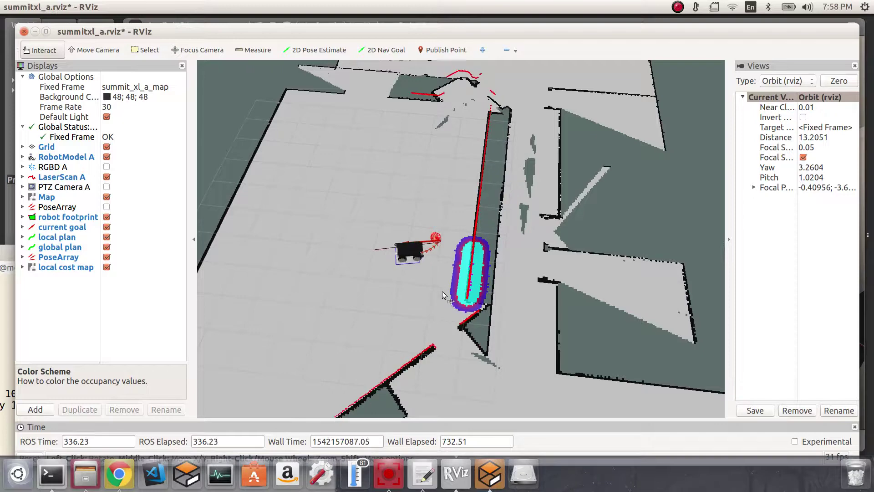
left_click_drag(428, 291, 411, 331)
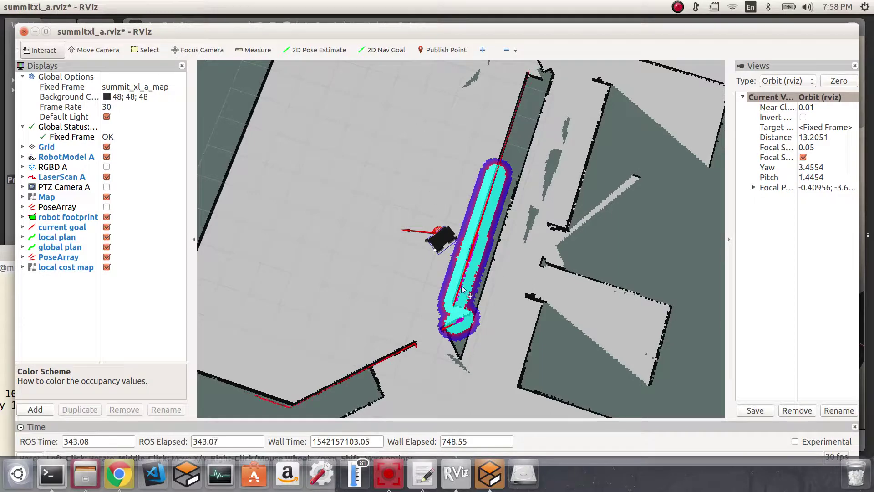
scroll(446, 249, "up", 6)
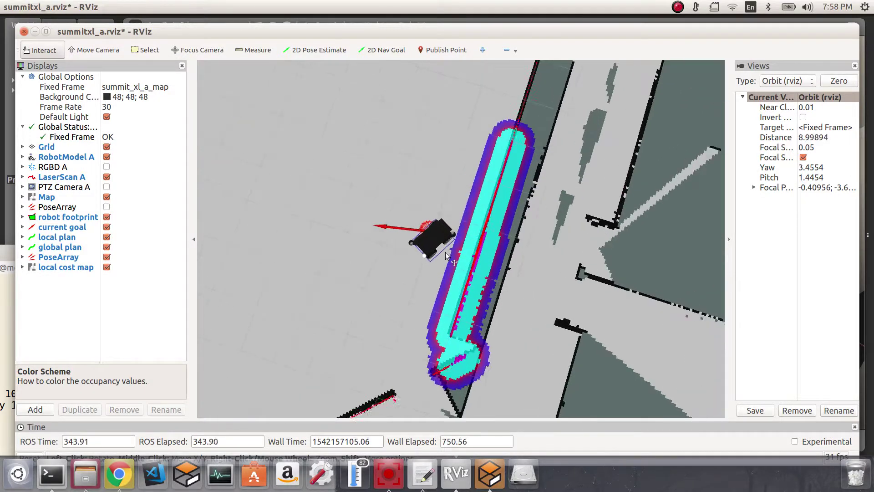
scroll(446, 254, "up", 1)
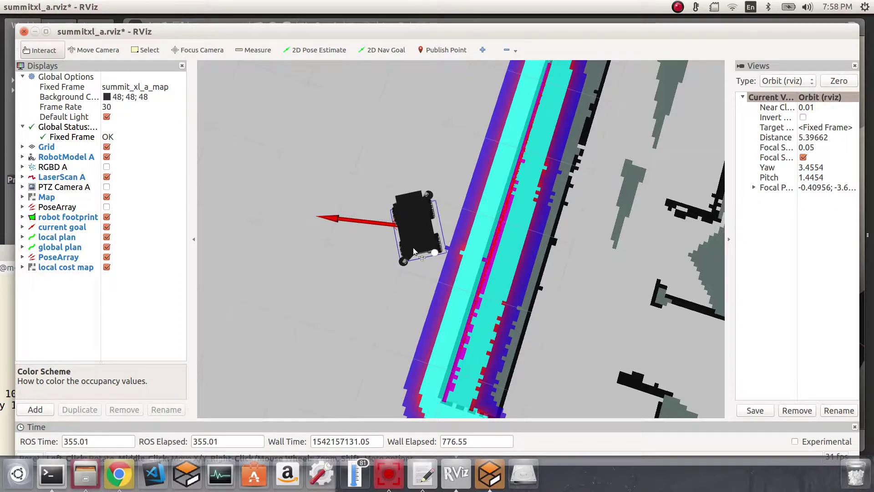
Switch to the terminal and run "rosrun rqt_reconfigure rqt_reconfigure" in the tab used for the global localization call.
left_click(13, 308)
left_click_drag(78, 246, 331, 124)
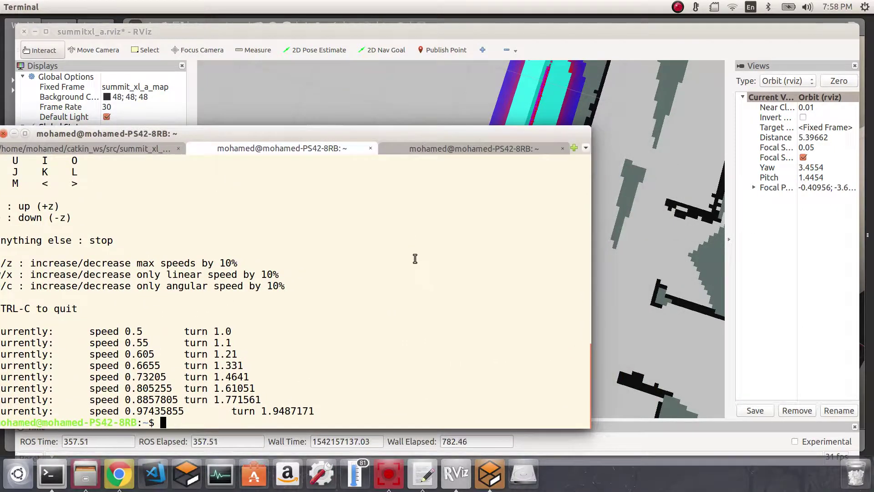
left_click(452, 149)
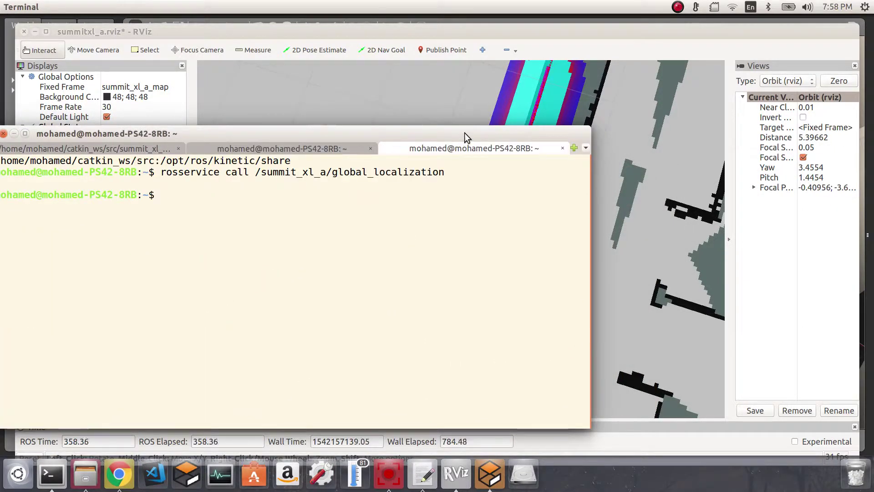
left_click_drag(464, 132, 347, 141)
left_click_drag(382, 170, 436, 206)
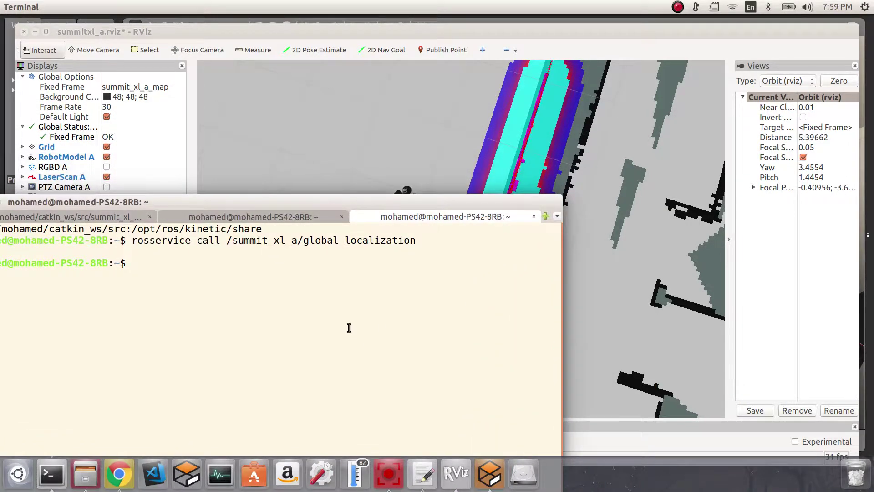
type("rosrun ")
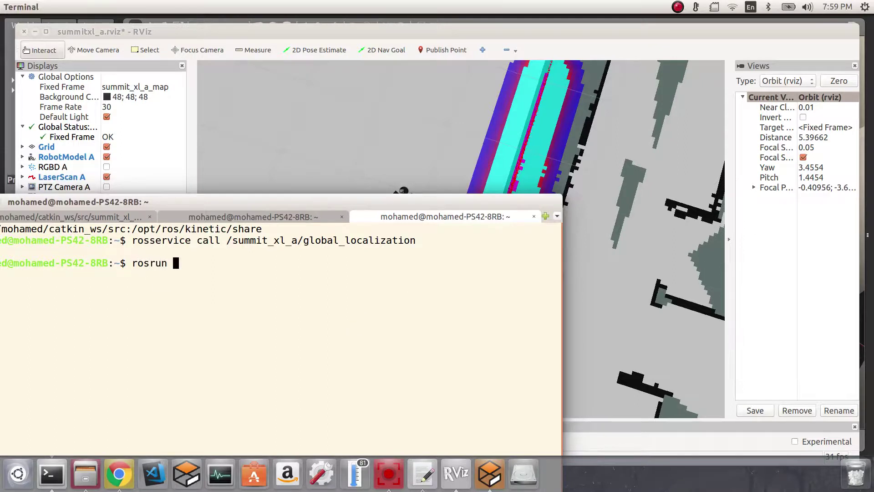
type("rqt_reconi")
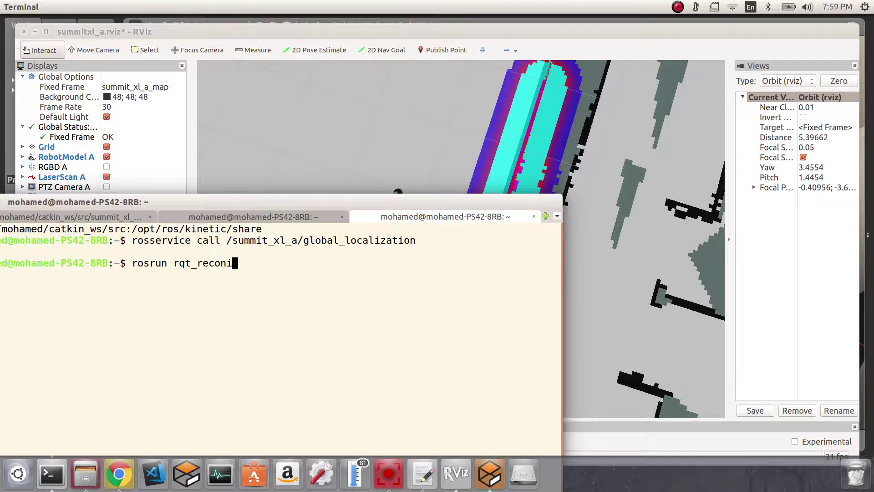
key("BackSpace")
key("BackSpace")
key("BackSpace")
key("Tab")
key("Tab")
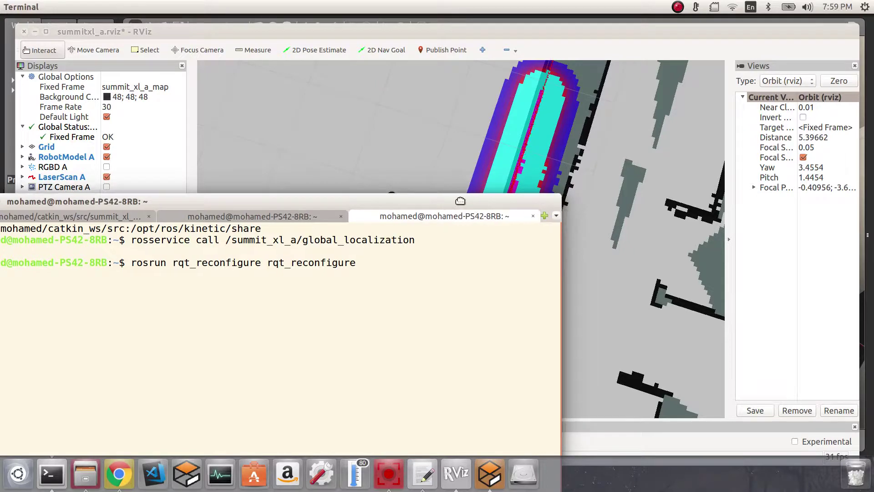
Move the terminal aside and show the TebLocalPlannerROS parameters of summit_xl_a's move_base in rqt_reconfigure.
left_click_drag(464, 202, 236, 170)
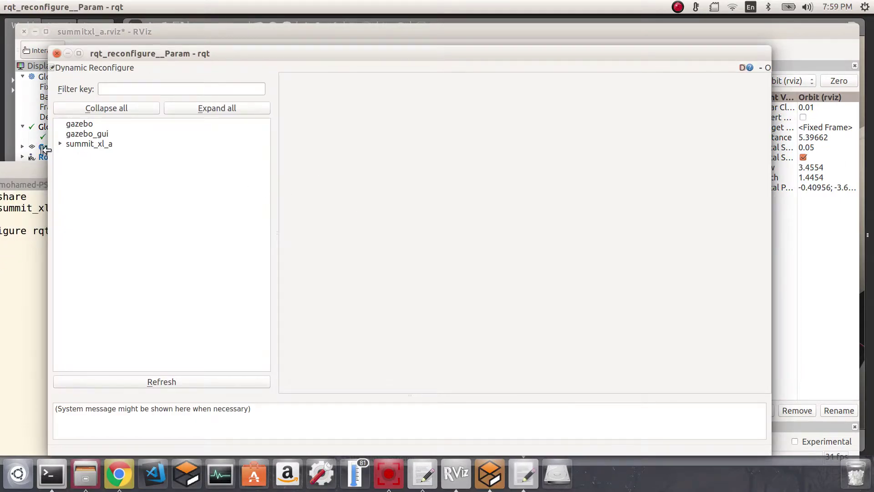
left_click(33, 167)
left_click_drag(282, 170, 52, 170)
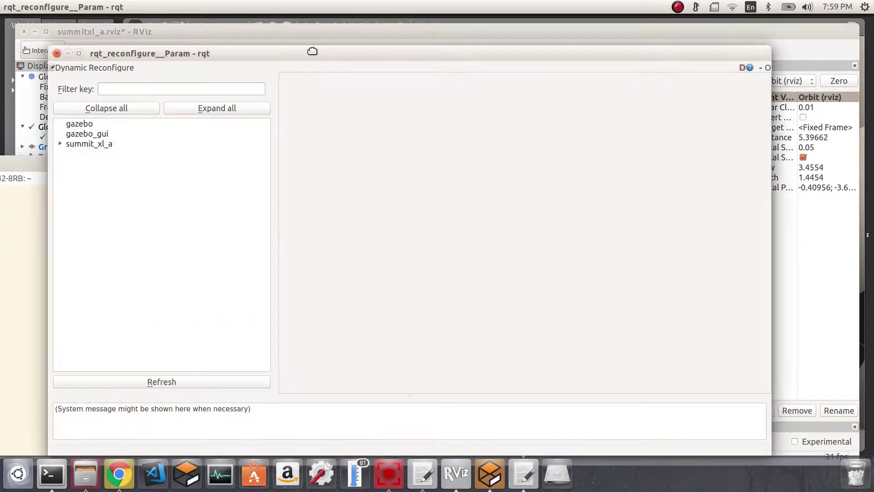
left_click(116, 137)
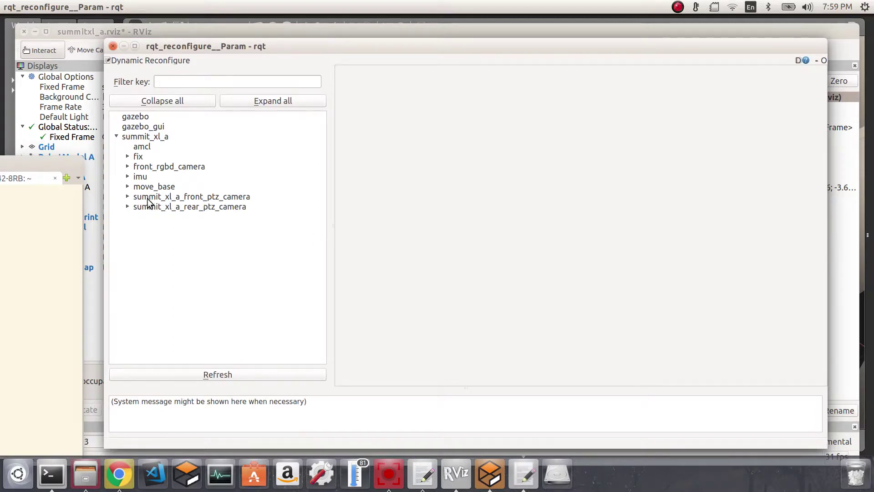
left_click(128, 187)
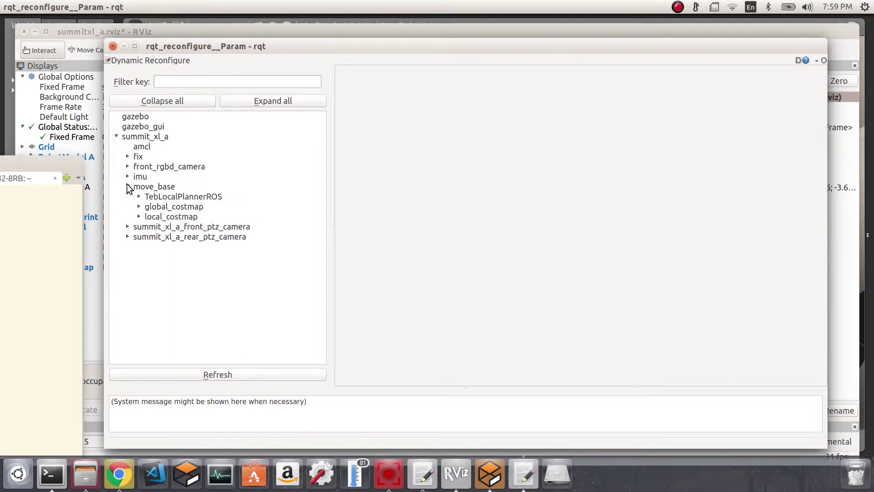
left_click(155, 197)
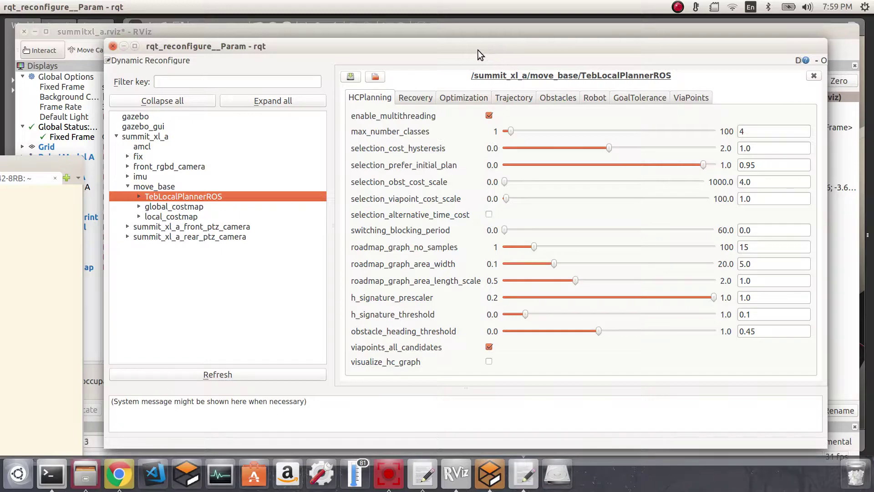
left_click_drag(477, 51, 449, 55)
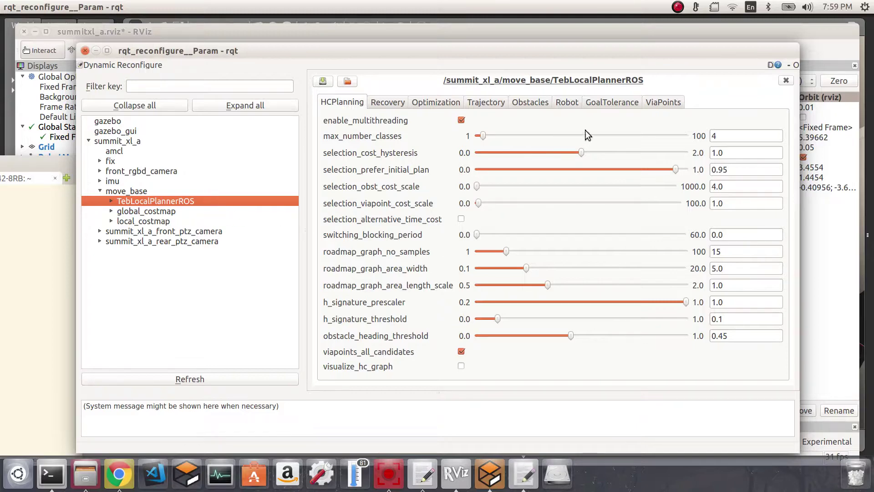
Set both the planner's xy_goal_tolerance and yaw_goal_tolerance to 0.05.
left_click(570, 103)
left_click(603, 104)
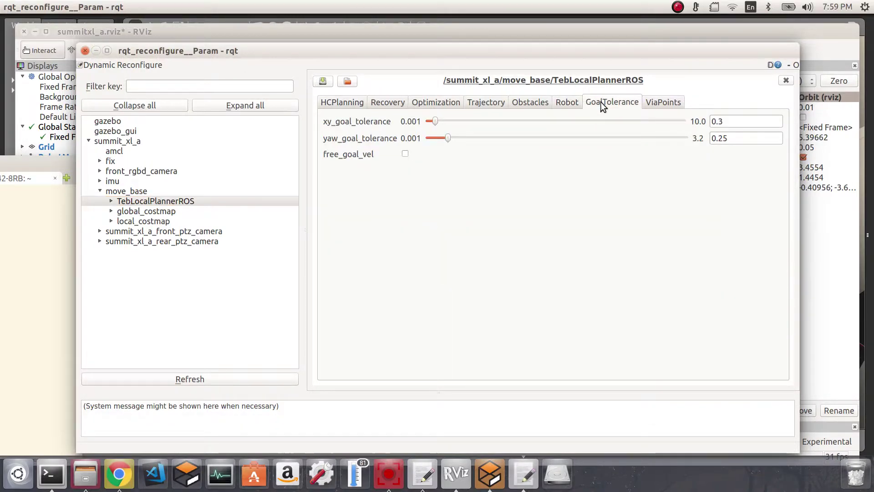
left_click(747, 126)
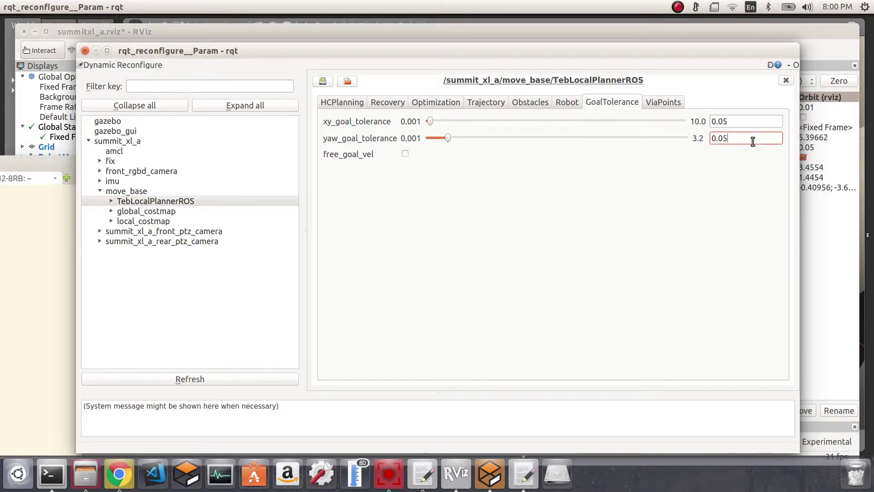
left_click(721, 225)
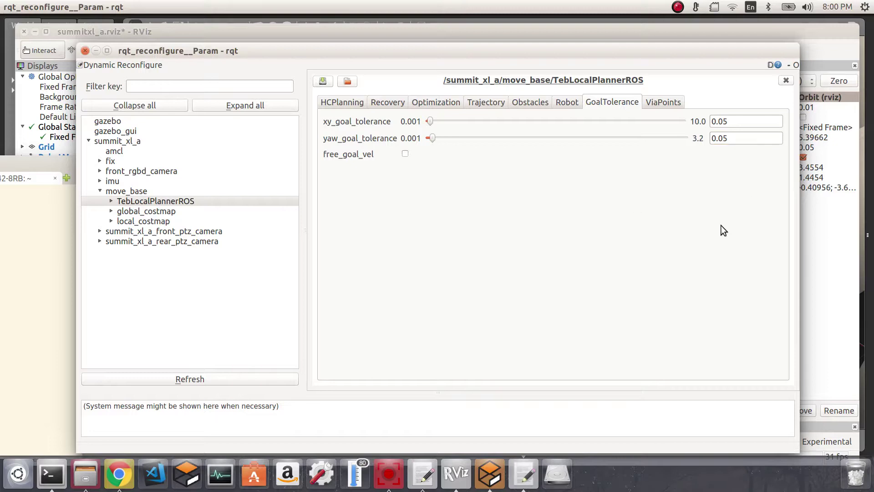
Set the robot's max_vel_x and max_vel_x_backwards velocity limits to 2.5 each.
left_click(565, 100)
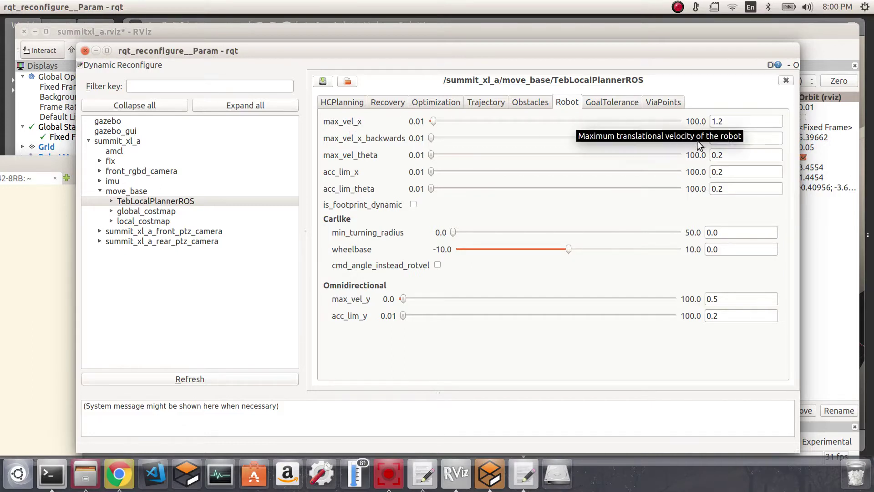
double_click(753, 121)
type("2.")
left_click(744, 142)
double_click(744, 141)
left_click(744, 141)
double_click(746, 141)
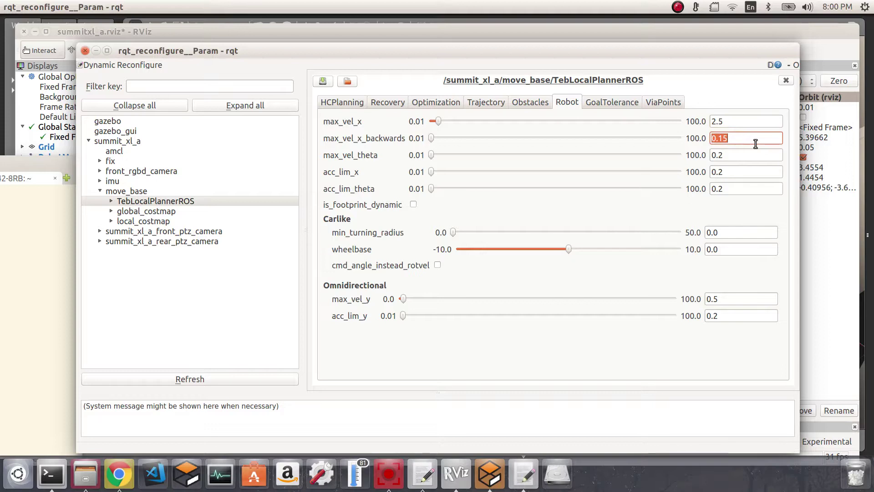
type("2.5")
left_click(728, 172)
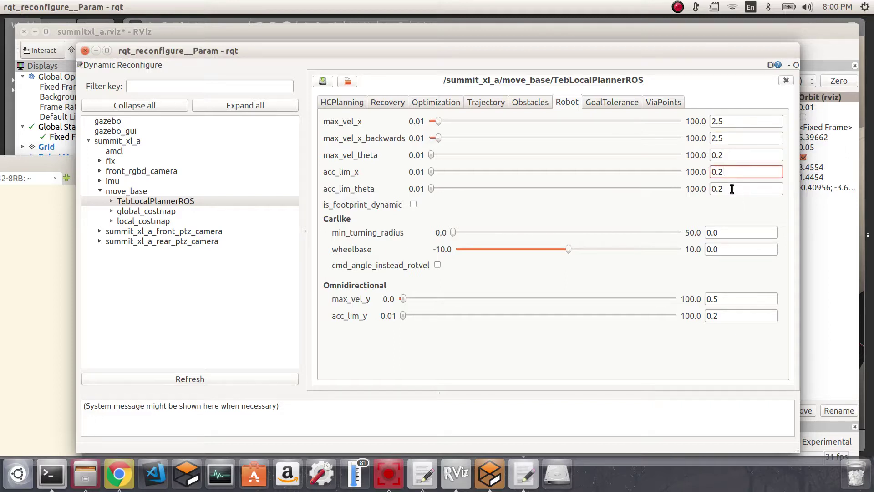
Set the robot's maximum angular velocity, max_vel_theta, to 2.0.
left_click(734, 189)
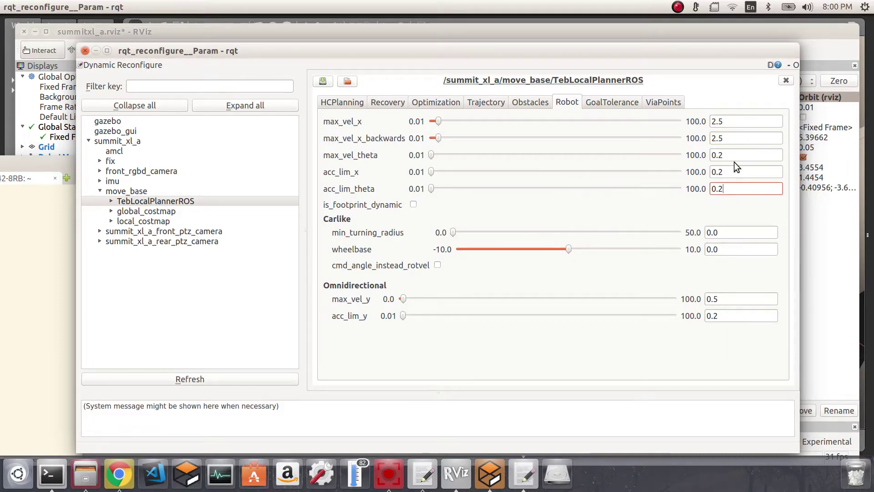
left_click(739, 155)
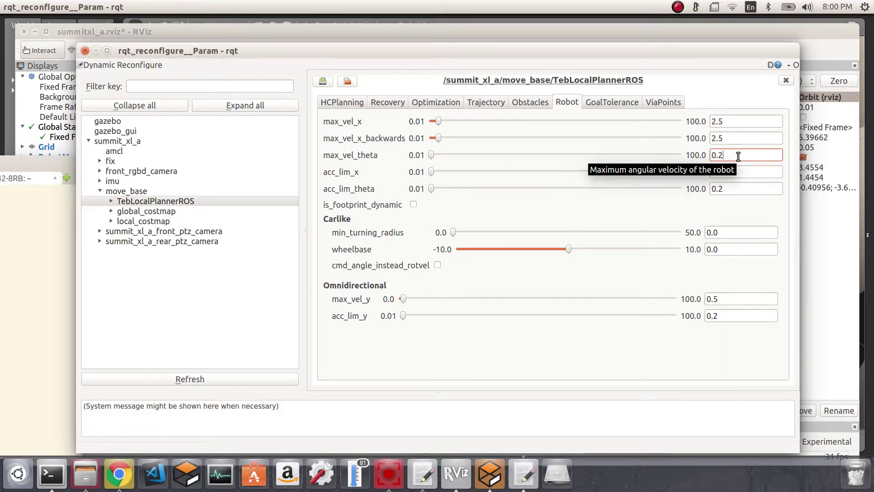
key("BackSpace")
key("BackSpace")
type("1")
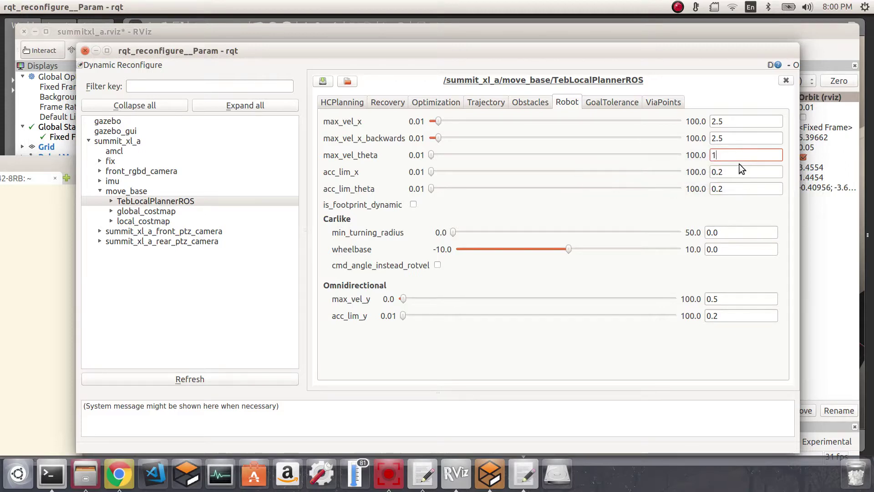
type("2")
key("Return")
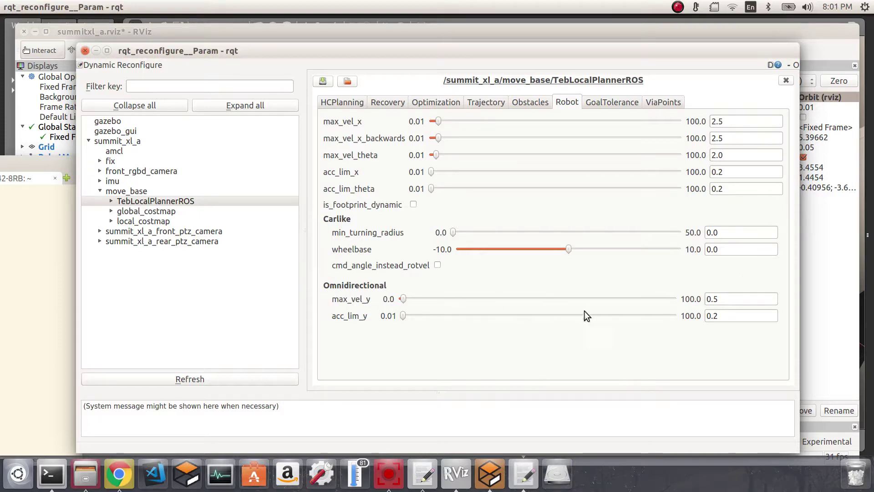
Set the robot's maximum strafing velocity, max_vel_y, to 2.0.
left_click(727, 298)
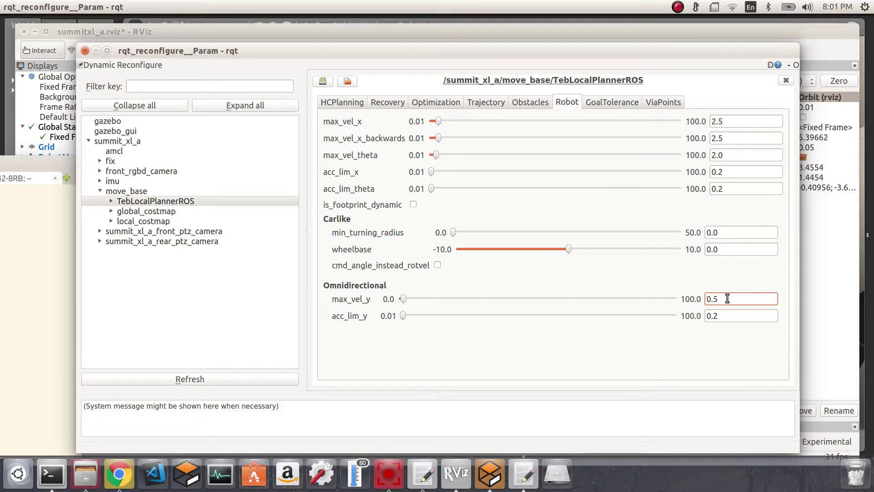
key("BackSpace")
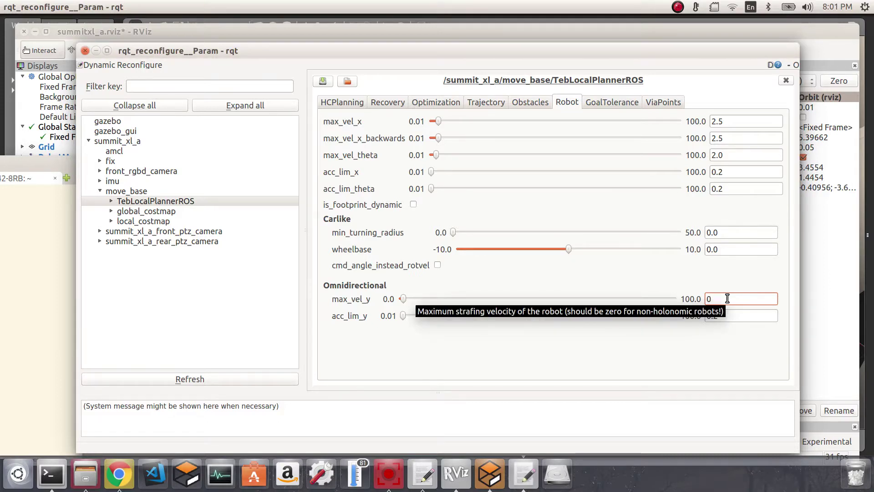
key("BackSpace")
type("2")
key("Return")
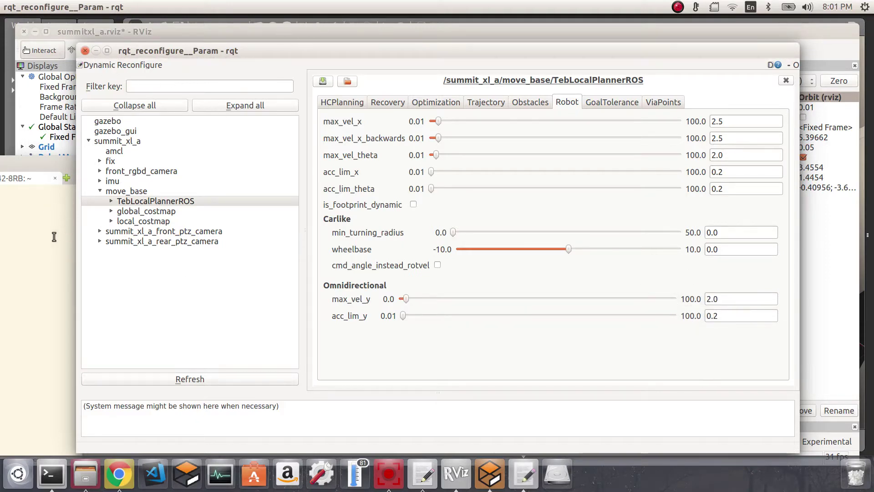
Return to RViz and send the robot a 2D Nav Goal on the open floor, away from the nearby wall.
left_click(97, 51)
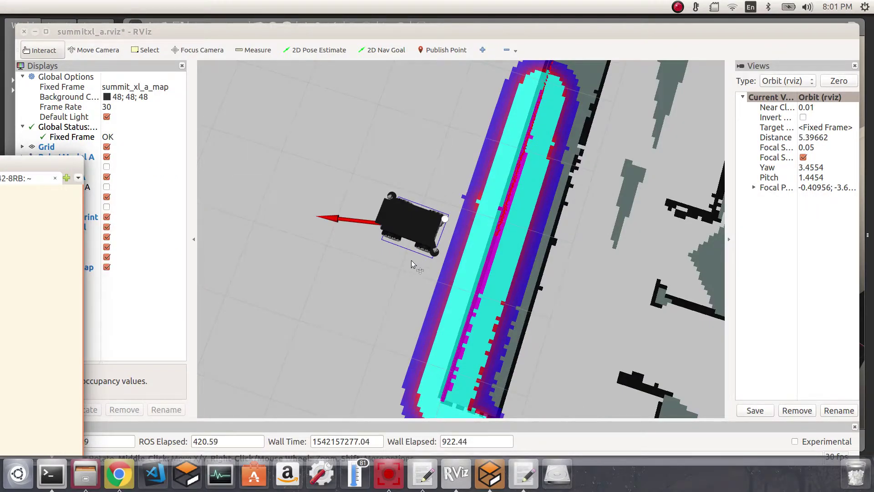
scroll(408, 260, "down", 6)
left_click(394, 51)
left_click_drag(334, 84, 315, 102)
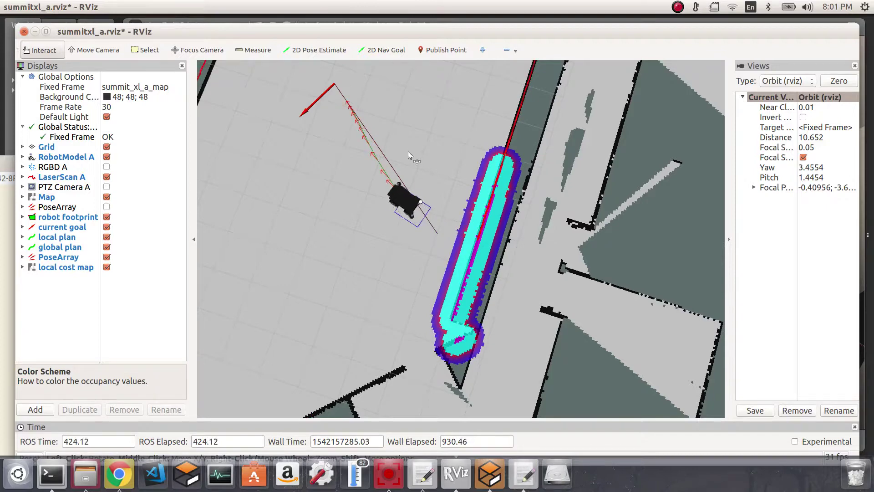
Follow the robot to its goal and examine its position and heading against the goal arrow from several angles.
middle_click_drag(392, 130, 409, 203)
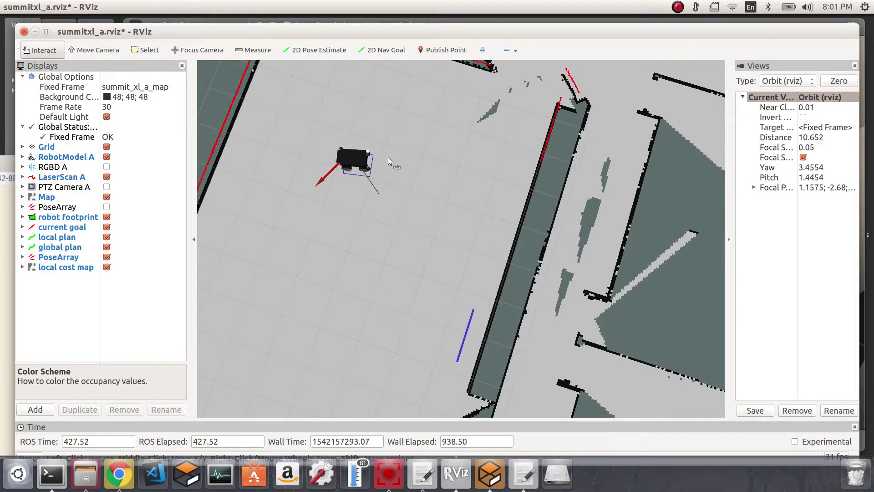
left_click_drag(337, 223, 413, 234)
middle_click_drag(295, 333, 406, 267)
middle_click_drag(400, 298, 463, 298)
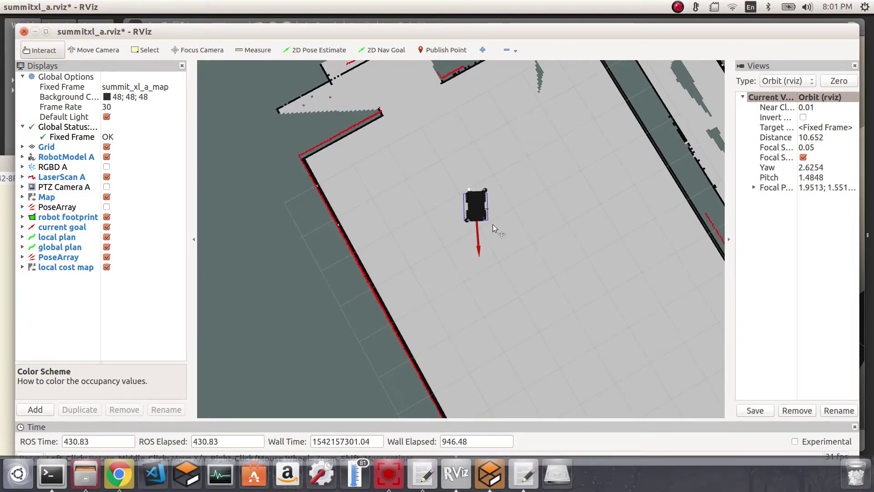
scroll(491, 226, "up", 1)
middle_click_drag(523, 255, 491, 296)
left_click_drag(531, 235, 351, 297)
middle_click_drag(572, 239, 504, 269)
scroll(482, 273, "up", 2)
mouse_move(447, 295)
left_mouse_down()
mouse_move(435, 315)
mouse_move(446, 304)
left_mouse_up()
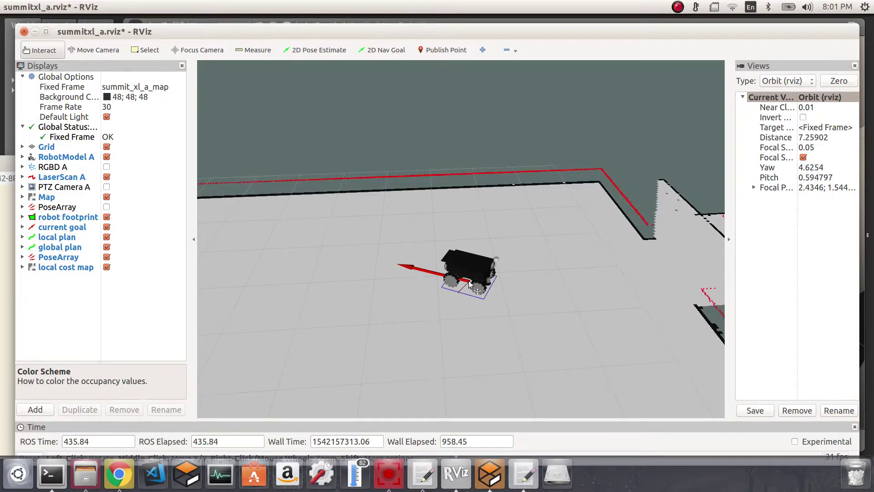
left_click_drag(470, 283, 405, 365)
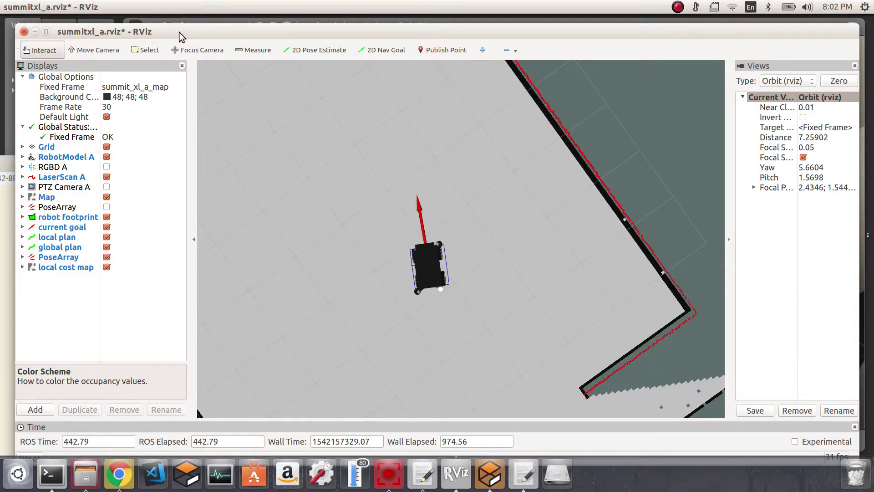
Save the current RViz configuration to summitxl_a.rviz.
left_click(47, 7)
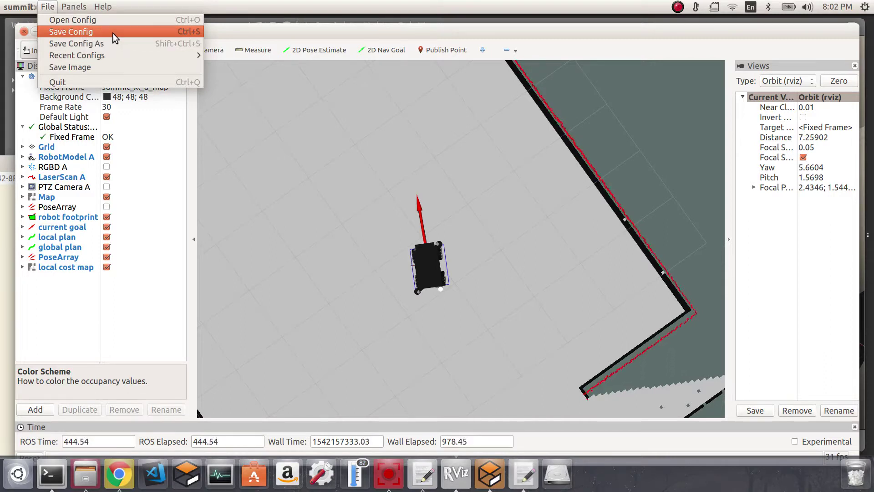
left_click(113, 32)
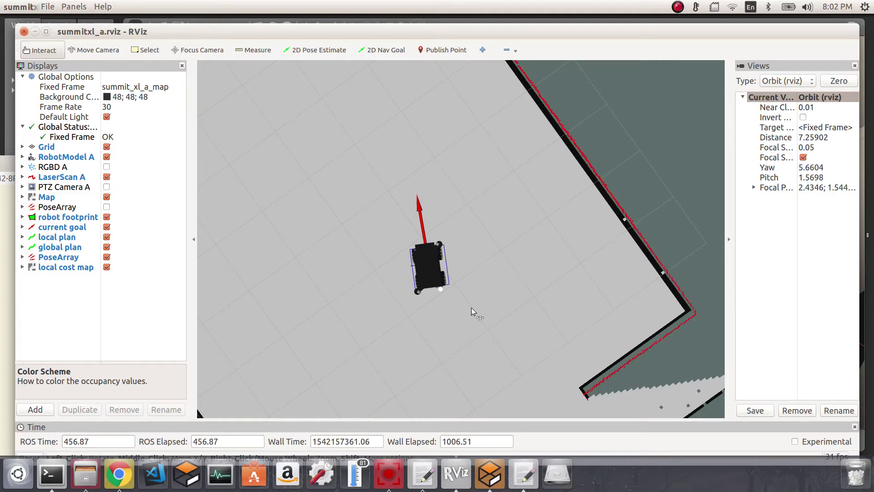
Send the robot a distant 2D Nav Goal outside the large room, past the opening at its far corner.
scroll(471, 307, "down", 10)
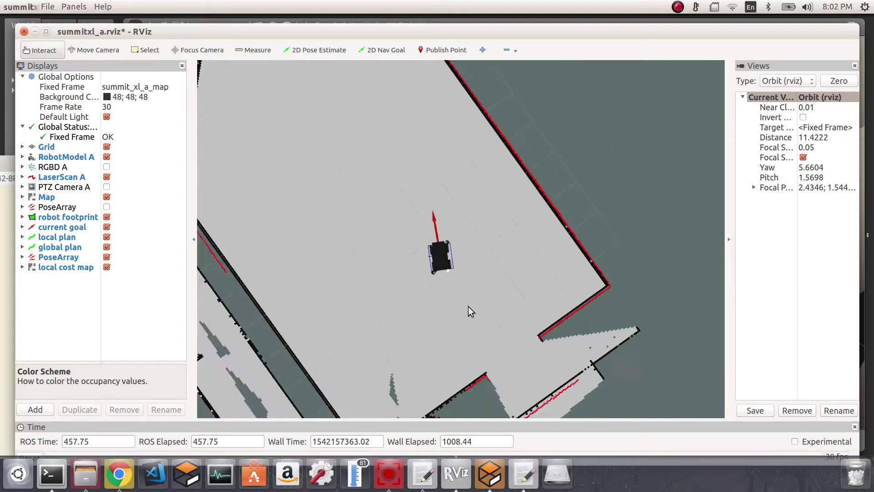
left_click_drag(482, 305, 487, 248)
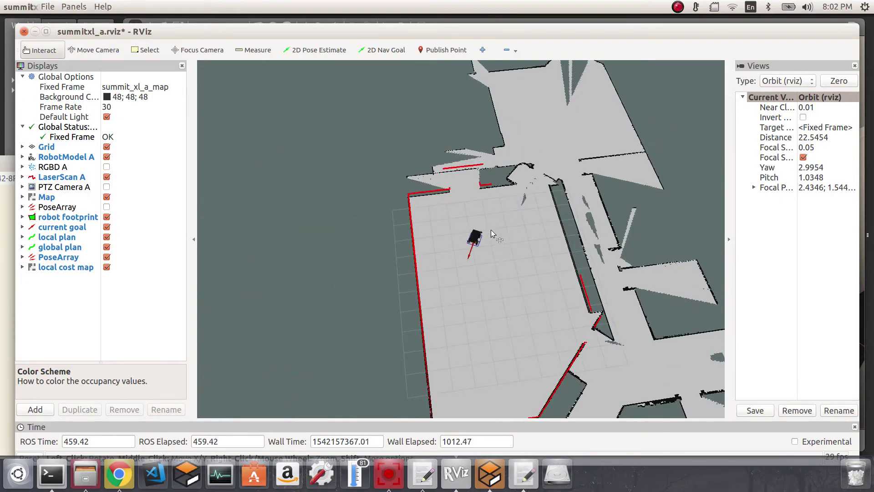
left_click(386, 51)
left_click_drag(646, 367, 660, 380)
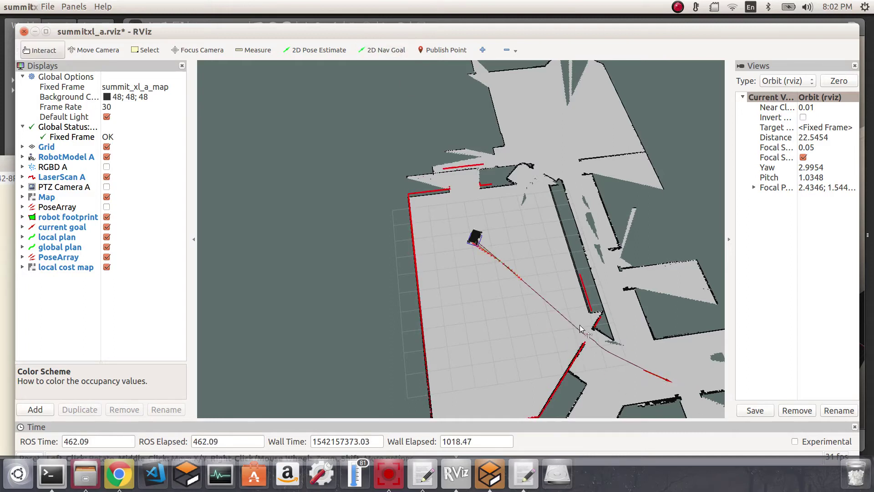